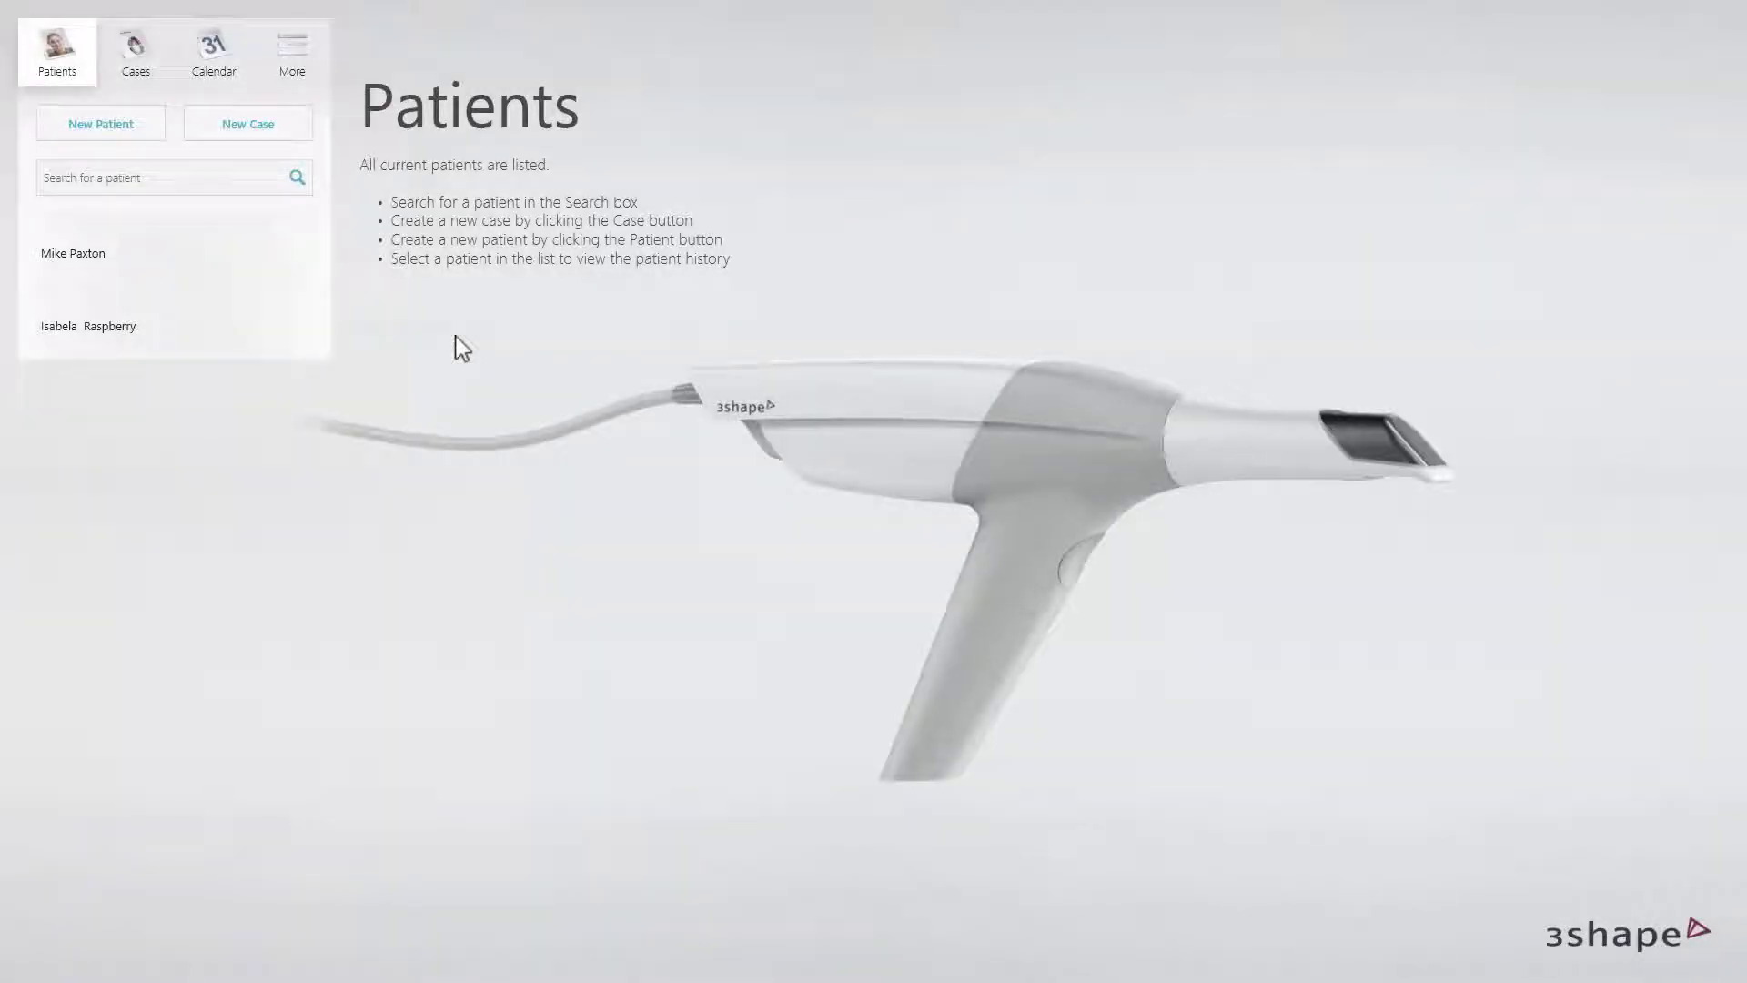
- Add a new patient record with the patient's first and last name, and save it
{"action": "left_click", "coordinate": [139, 134]}
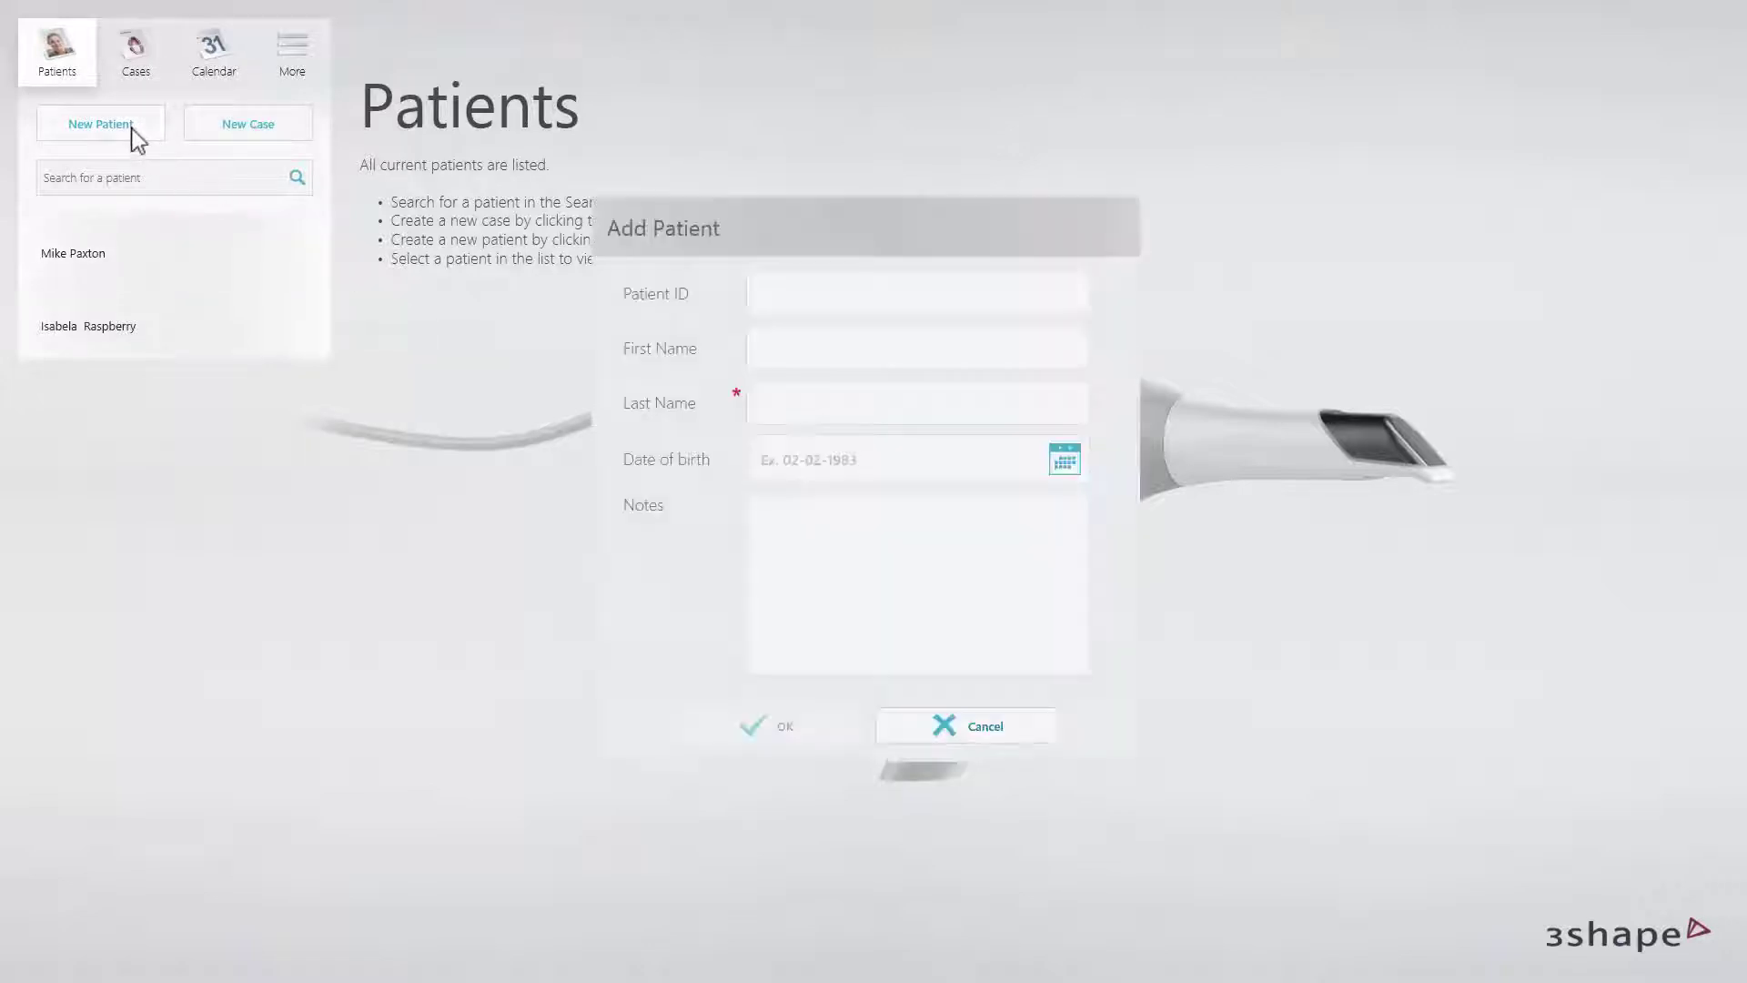
{"action": "left_click", "coordinate": [749, 348]}
{"action": "type", "text": "Ch"}
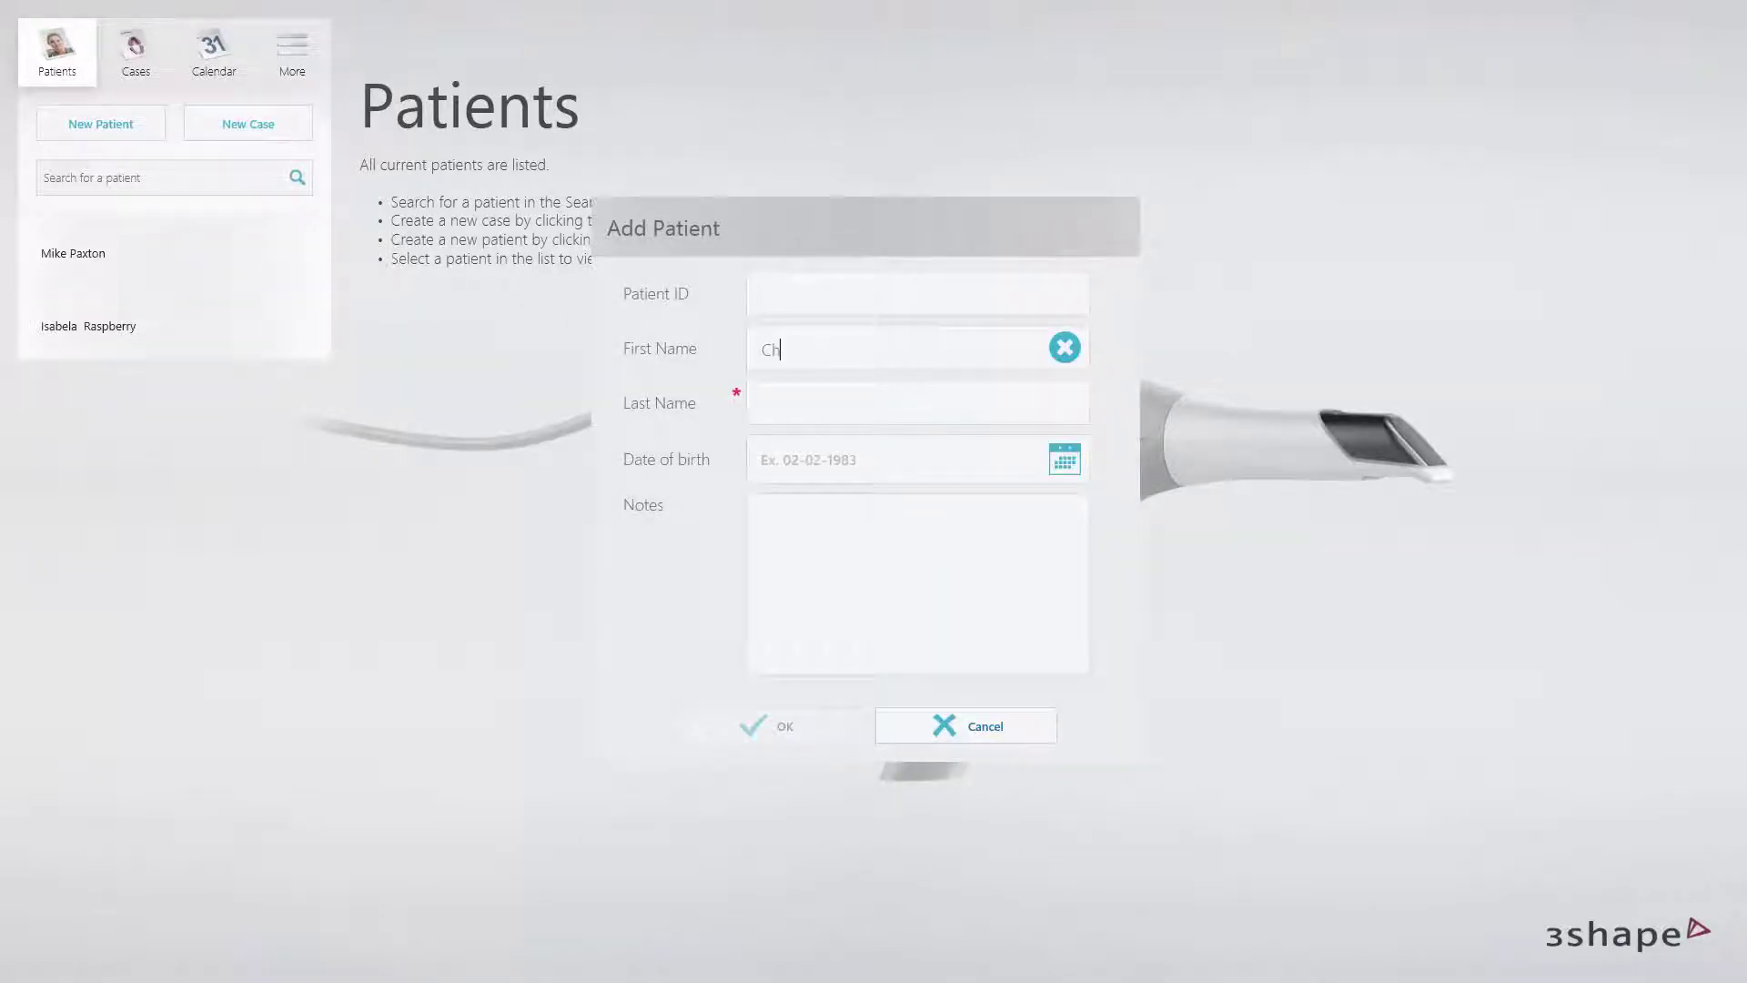
{"action": "type", "text": "ristopher"}
{"action": "key", "text": "Tab"}
{"action": "type", "text": "Wedge"}
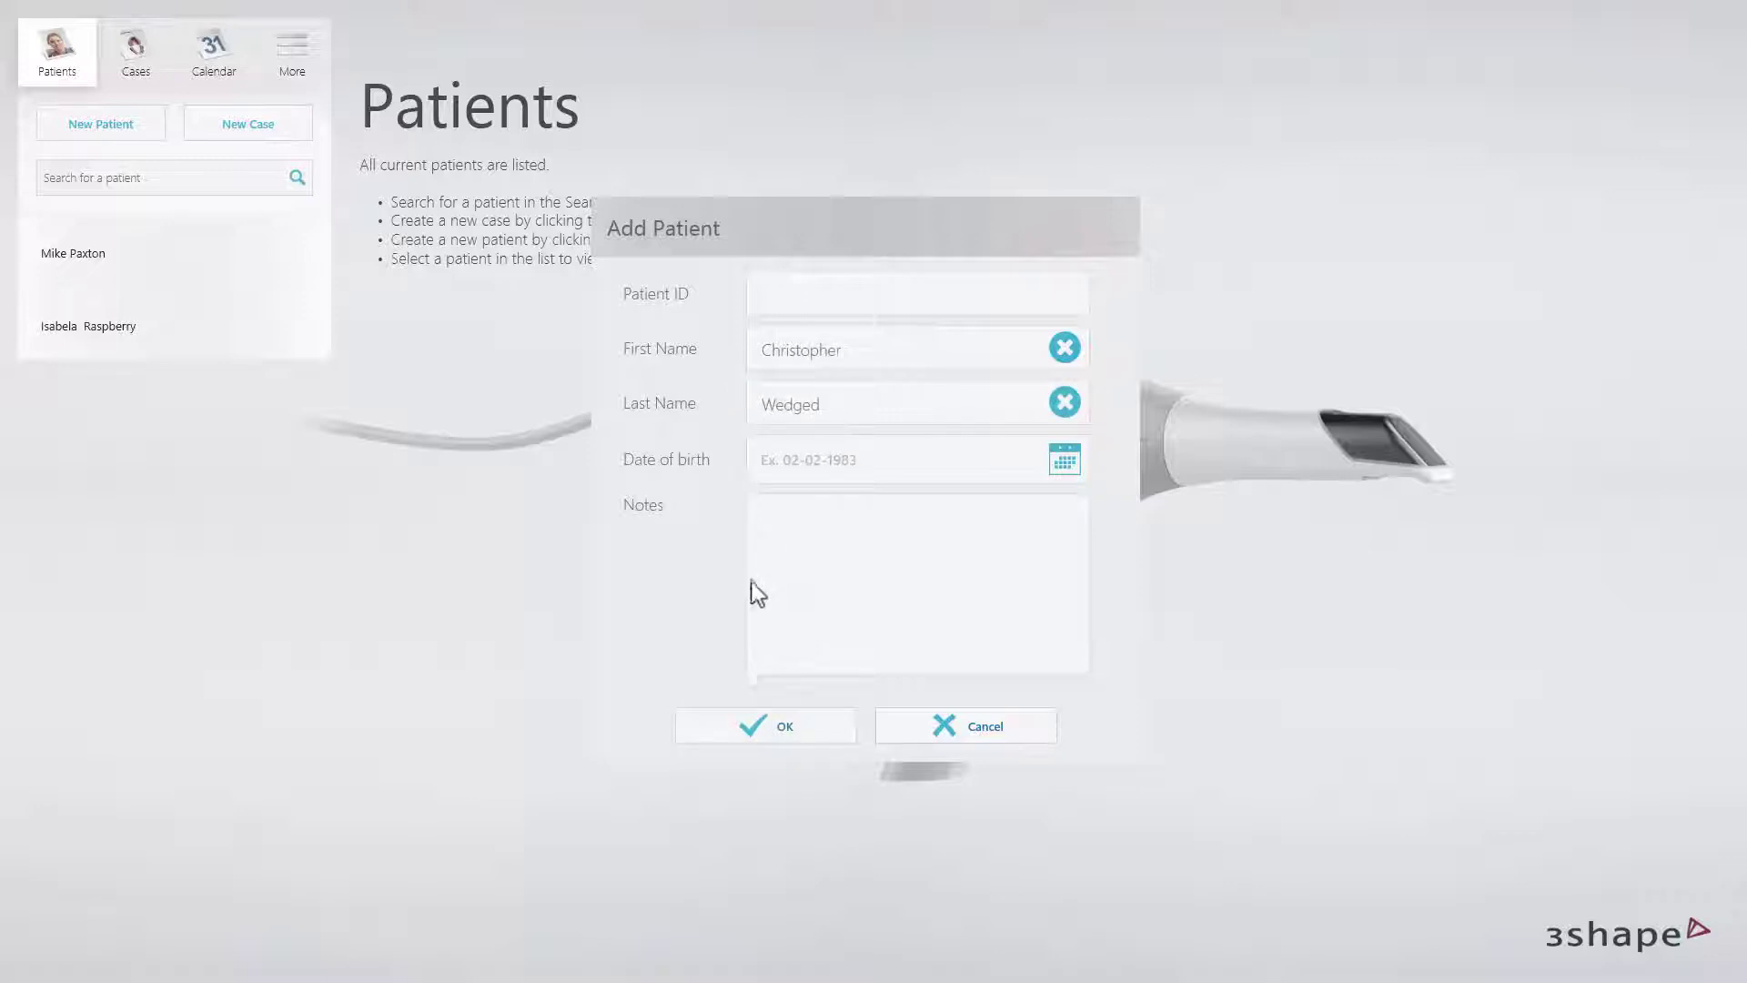
{"action": "left_click", "coordinate": [737, 722]}
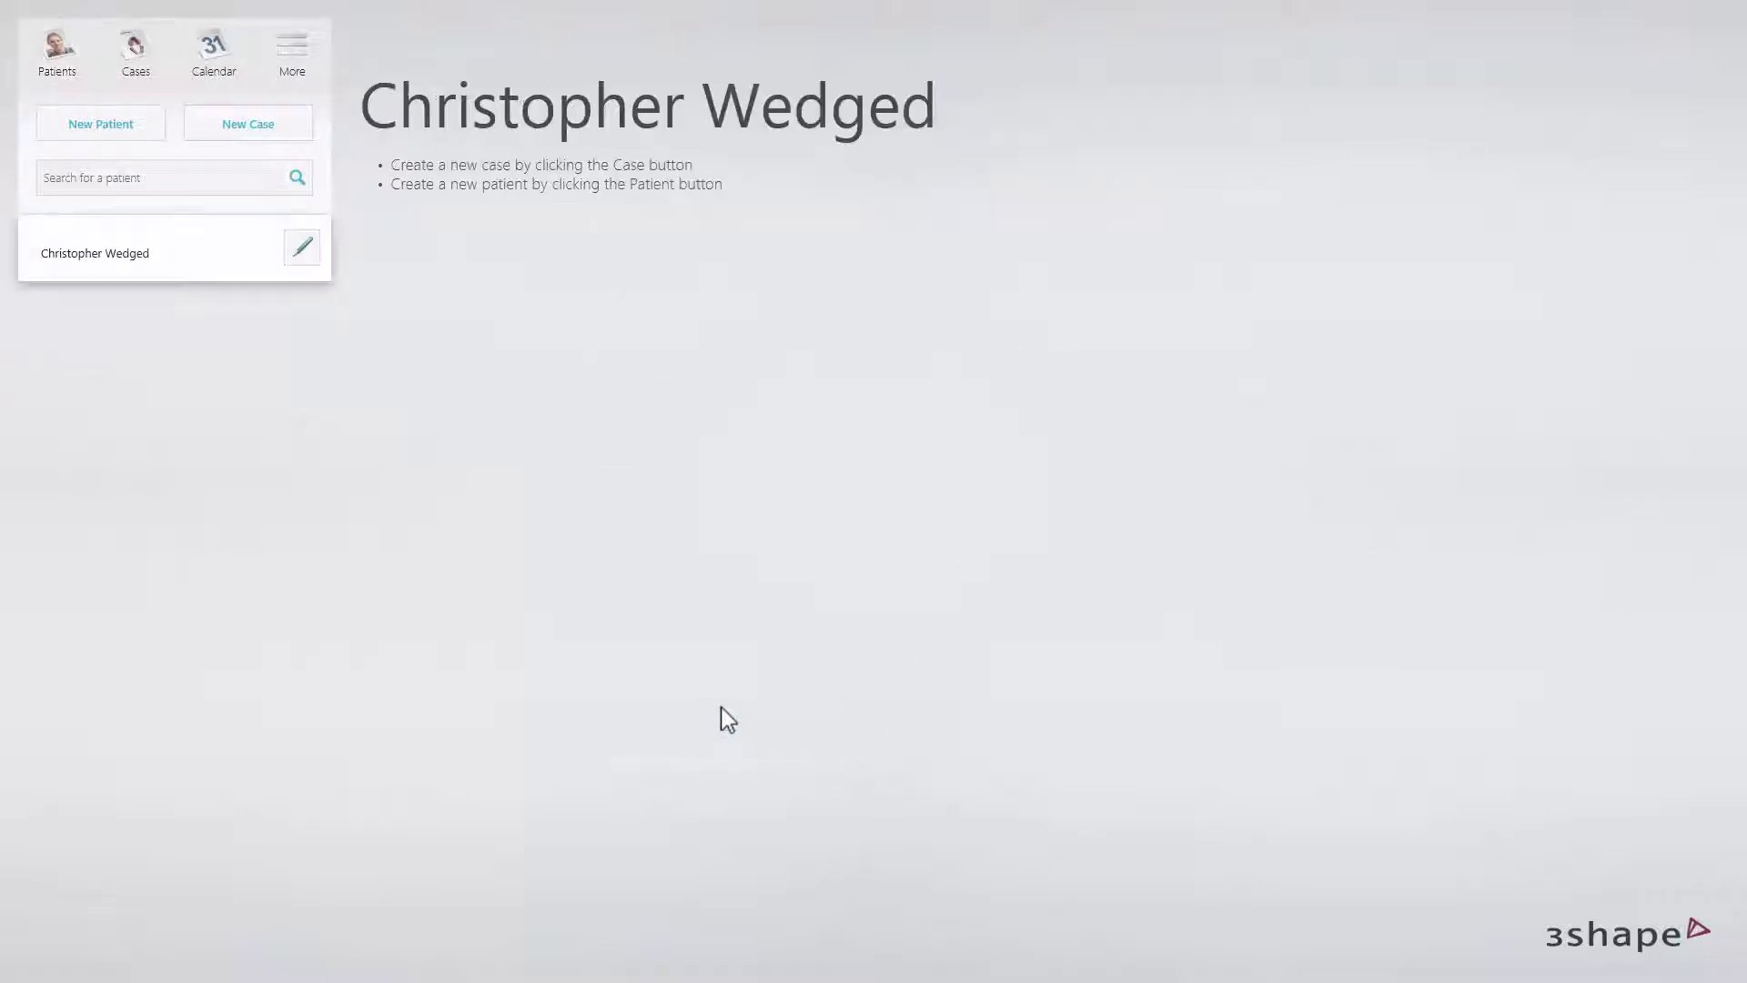
- Start a new Digital impression case for the patient, sent in-house with delivery 09-11-2016
{"action": "left_click", "coordinate": [288, 143]}
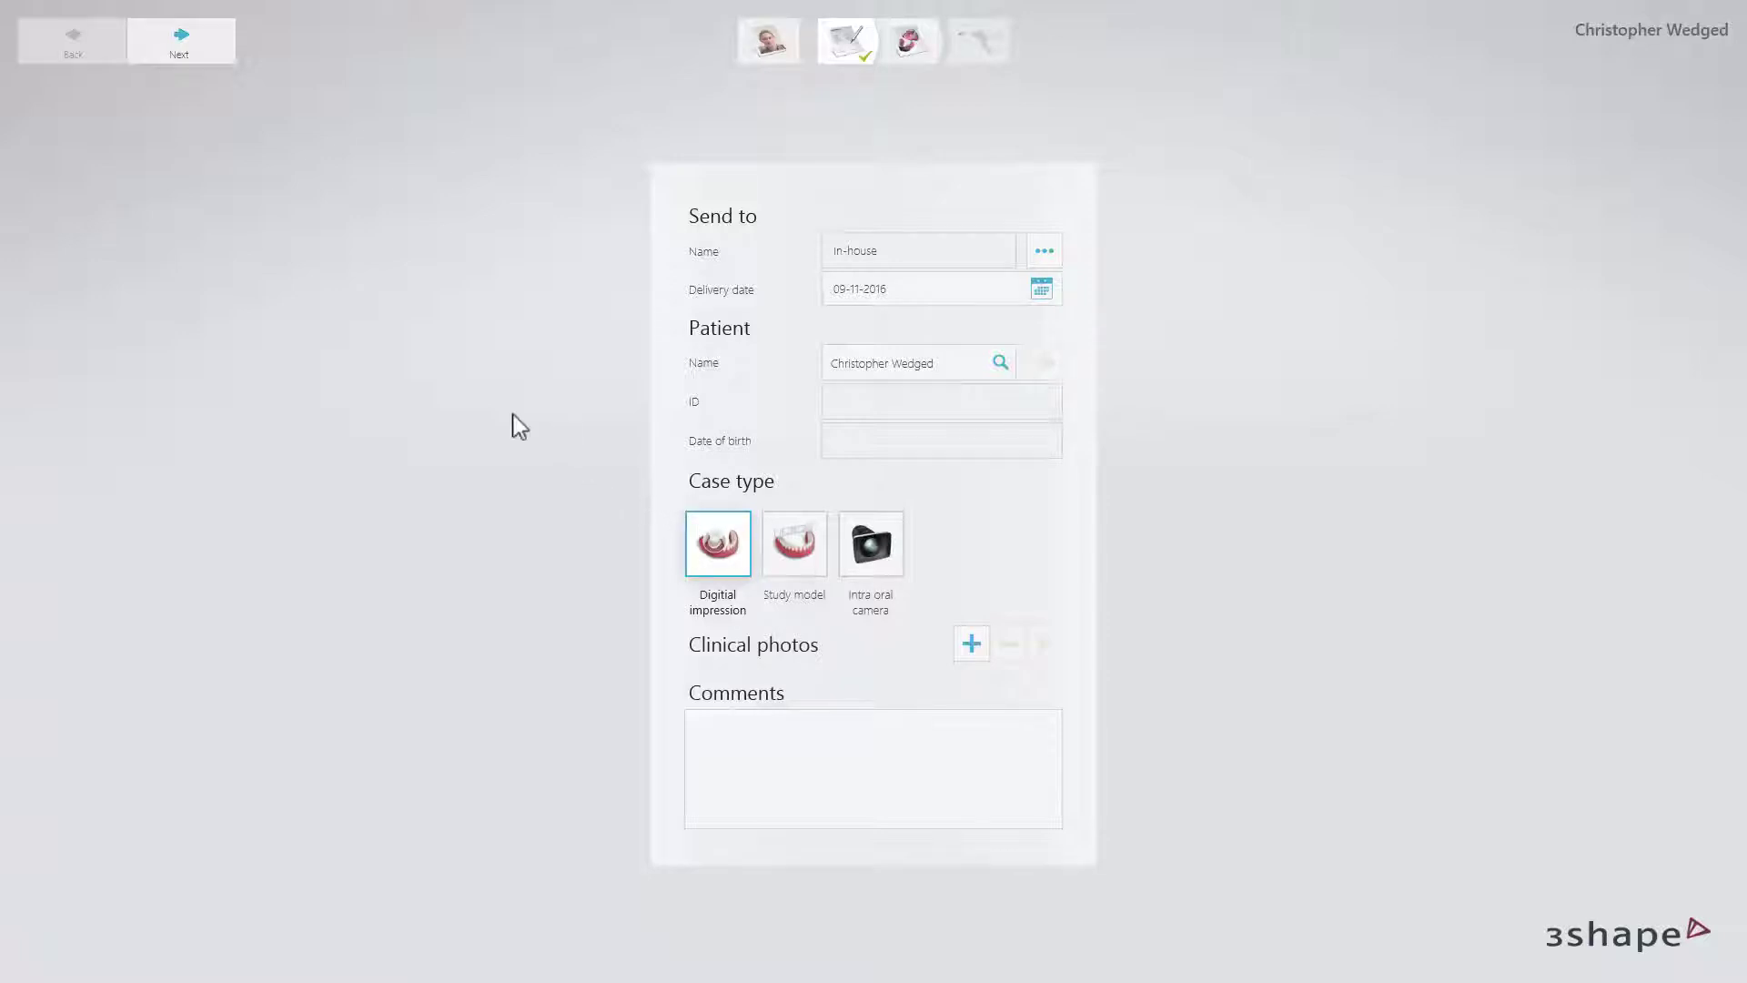
- Give the marked tooth an Inlay/Onlay indication in e.max CAD HT, then continue to scanning
{"action": "left_click", "coordinate": [211, 53]}
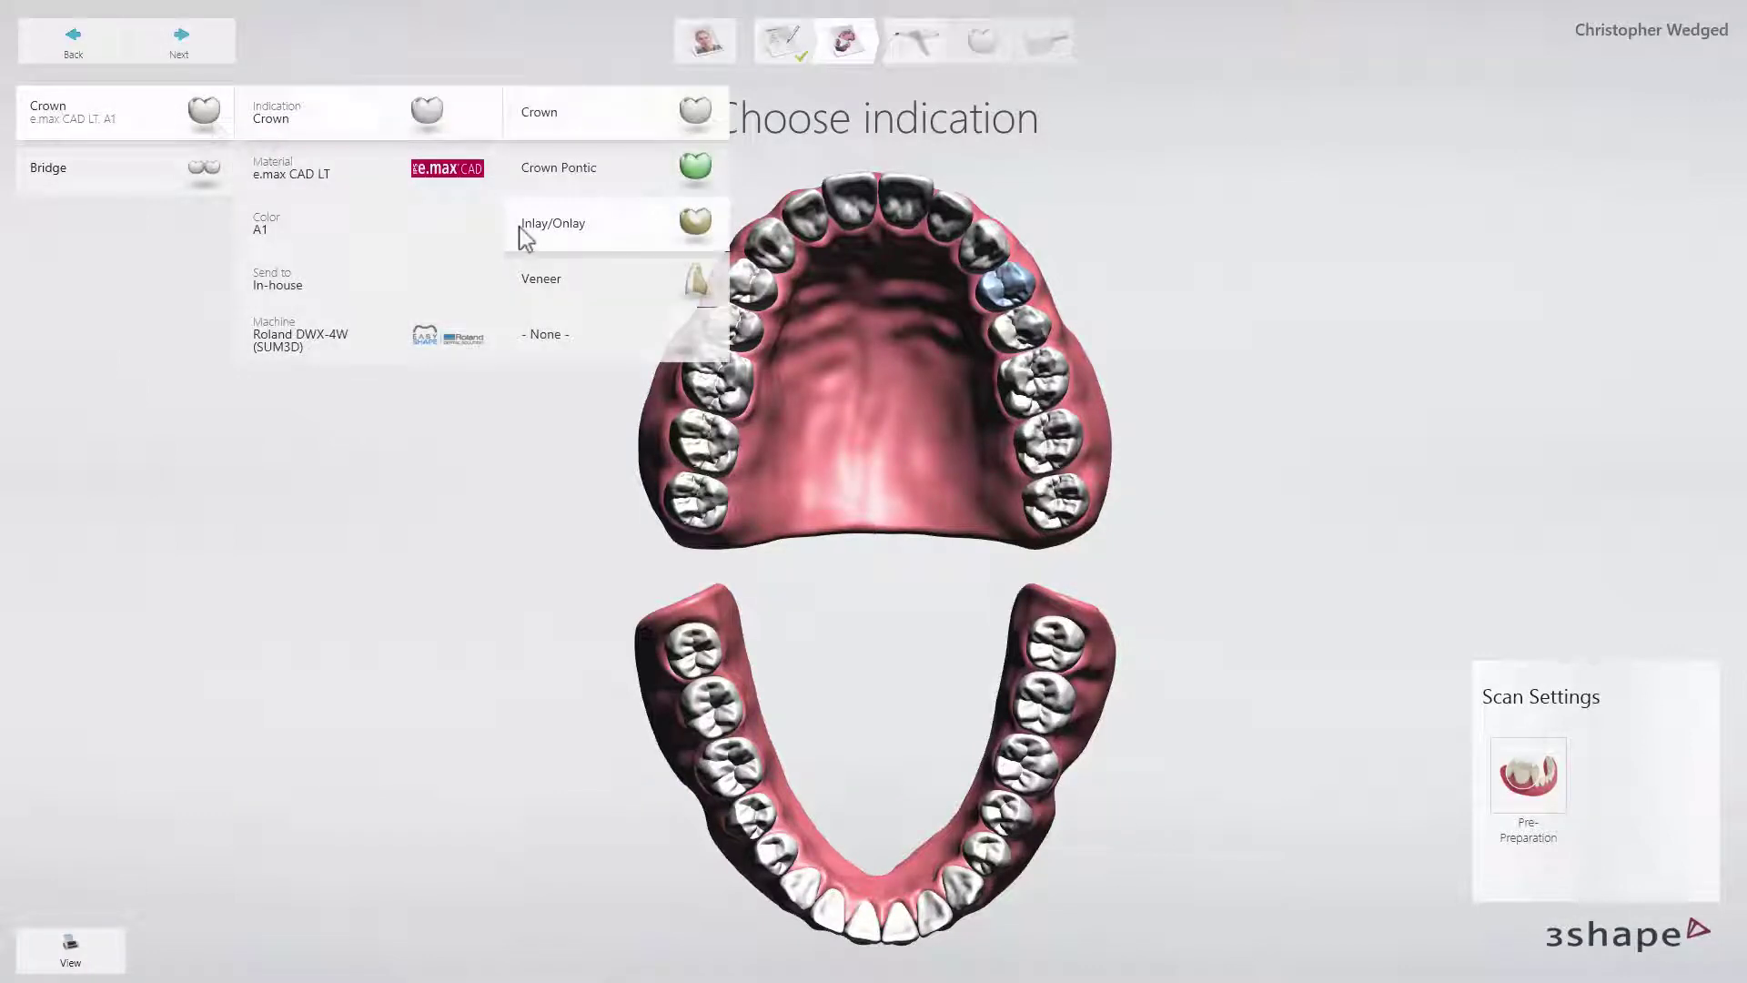
{"action": "left_click", "coordinate": [526, 238]}
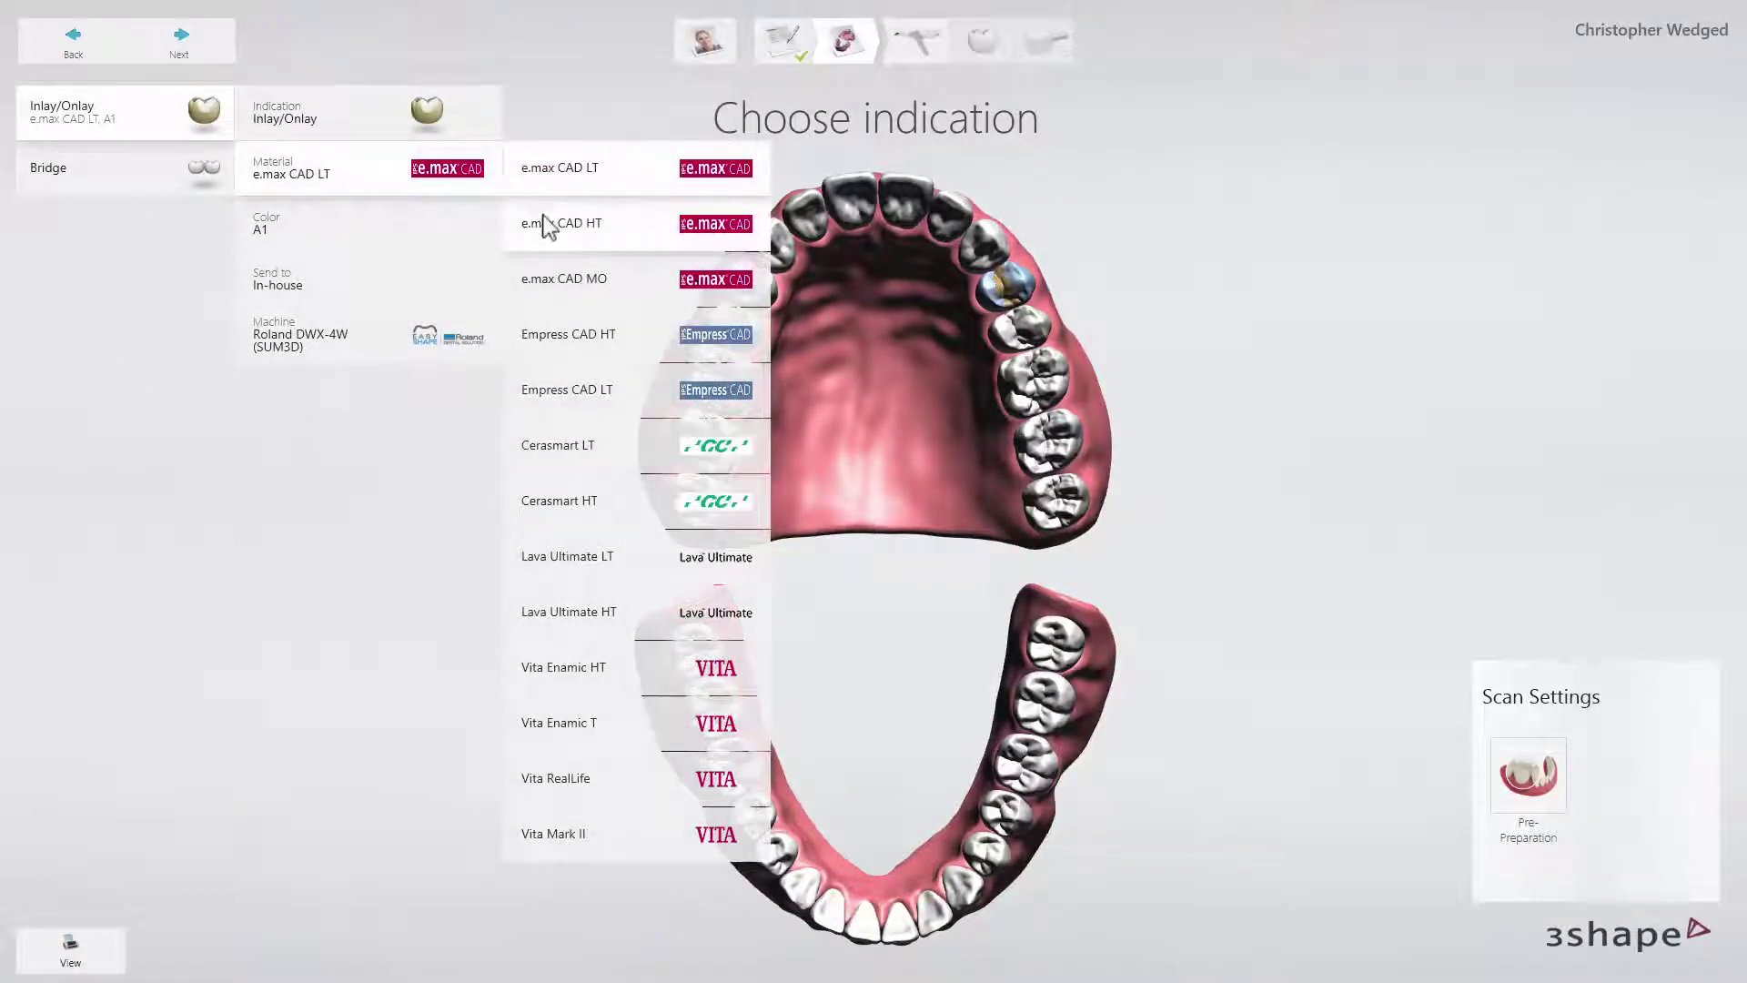
{"action": "left_click", "coordinate": [533, 216]}
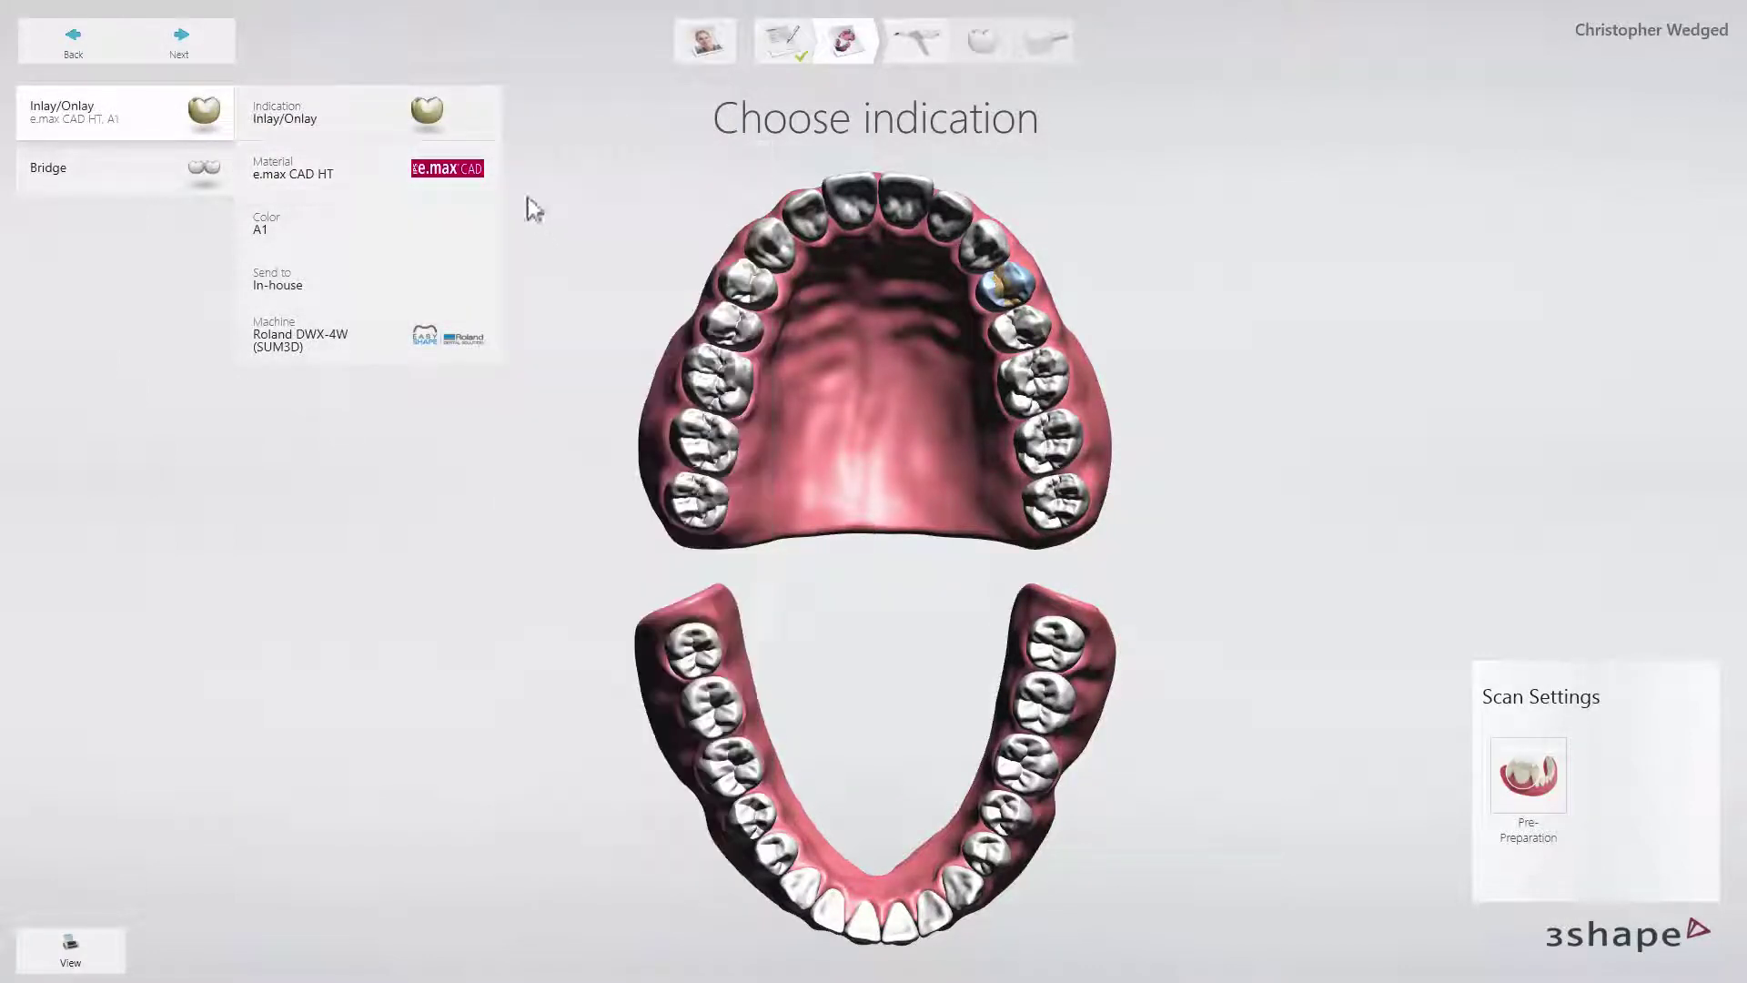
{"action": "left_click", "coordinate": [201, 43]}
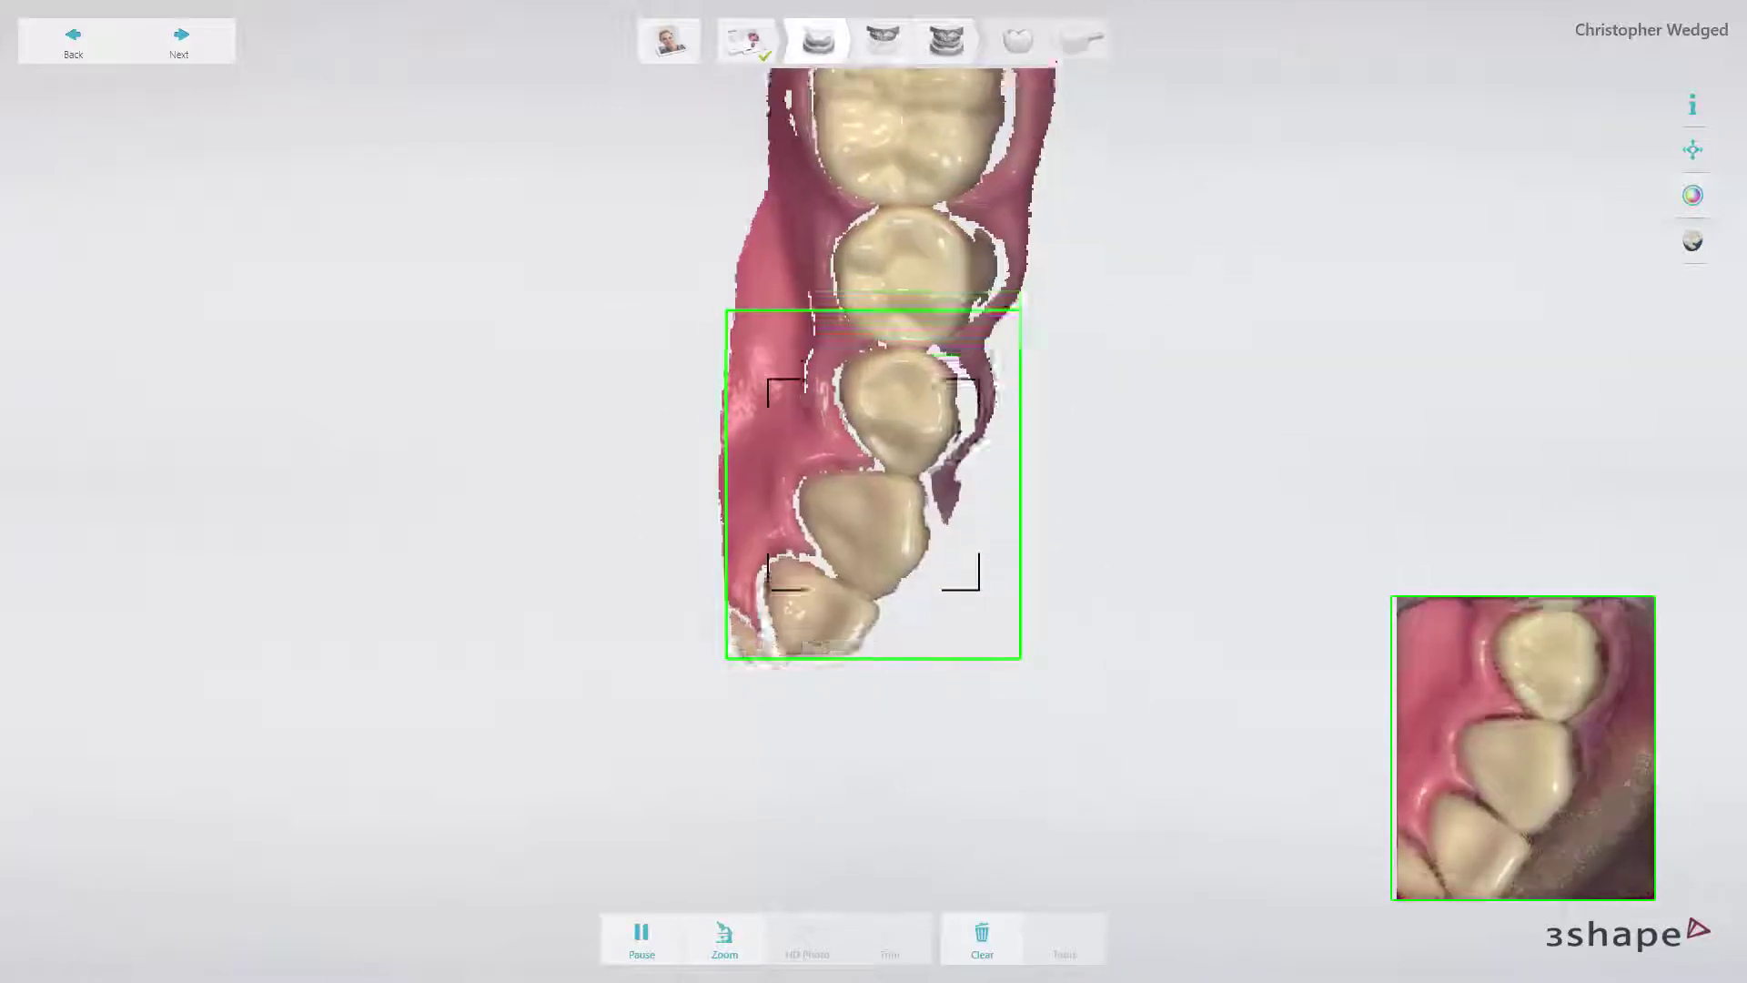
- Move from lower to upper arch scanning, mark tooth 12 as prepared, and save the bite-aligned scans
{"action": "left_click", "coordinate": [207, 51]}
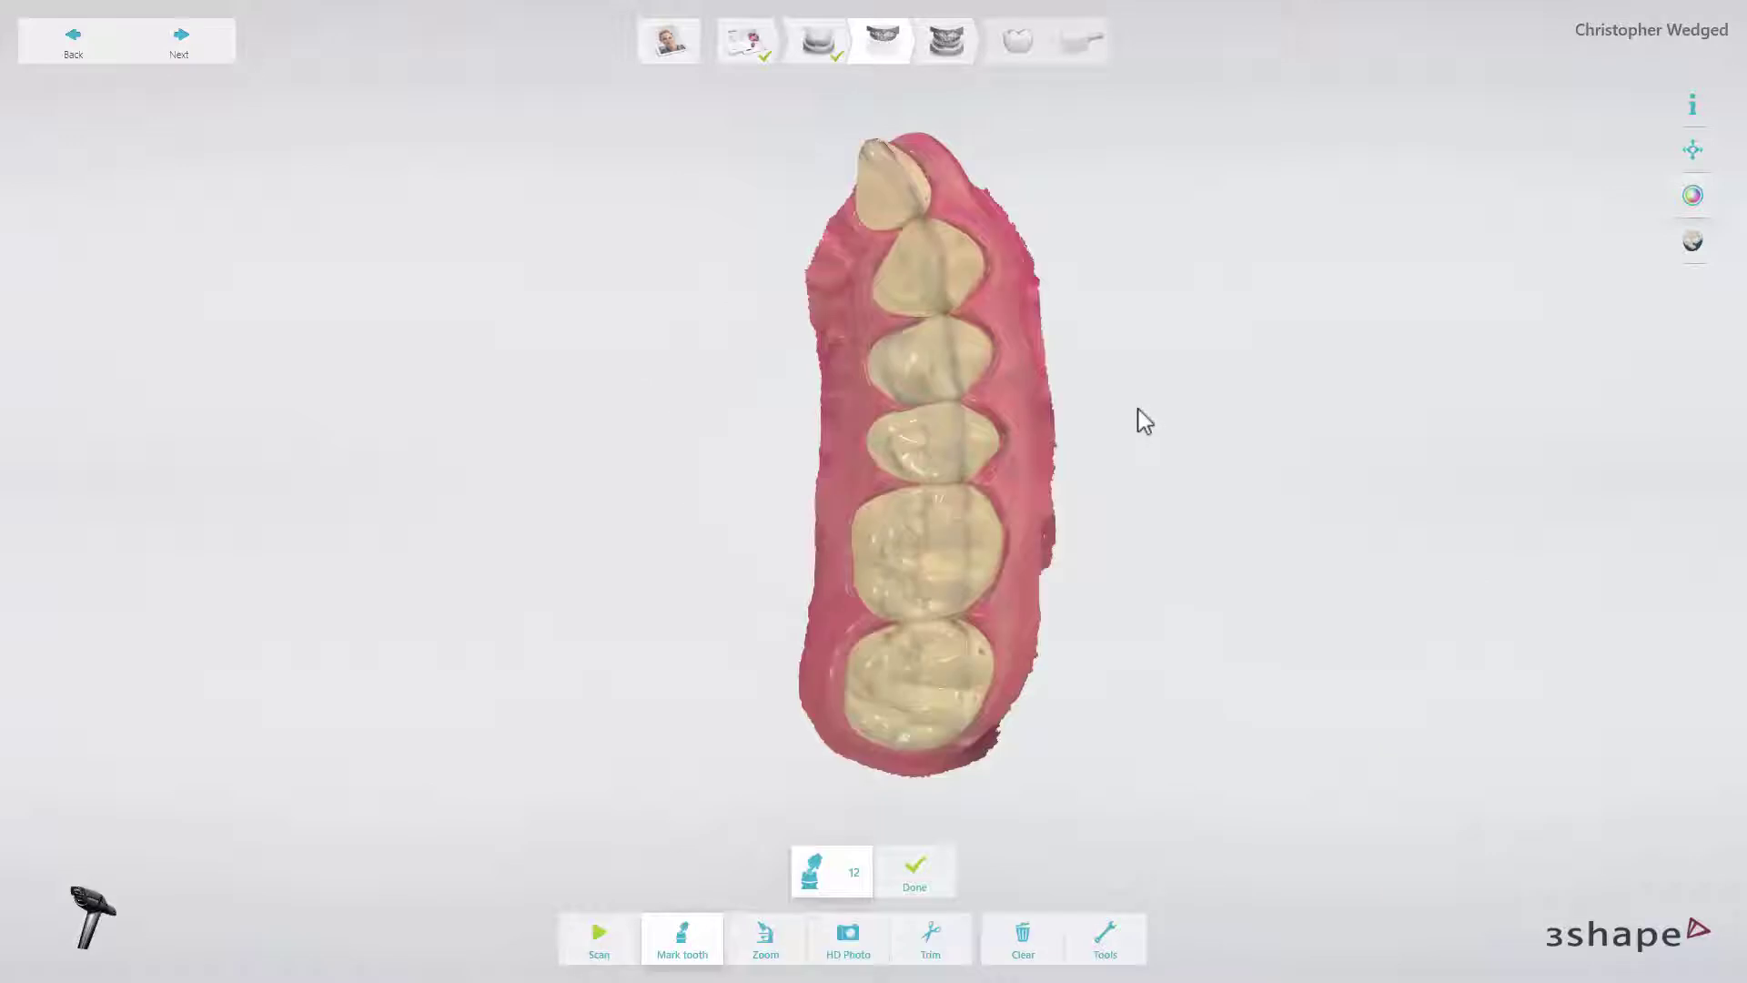
{"action": "left_click", "coordinate": [937, 358]}
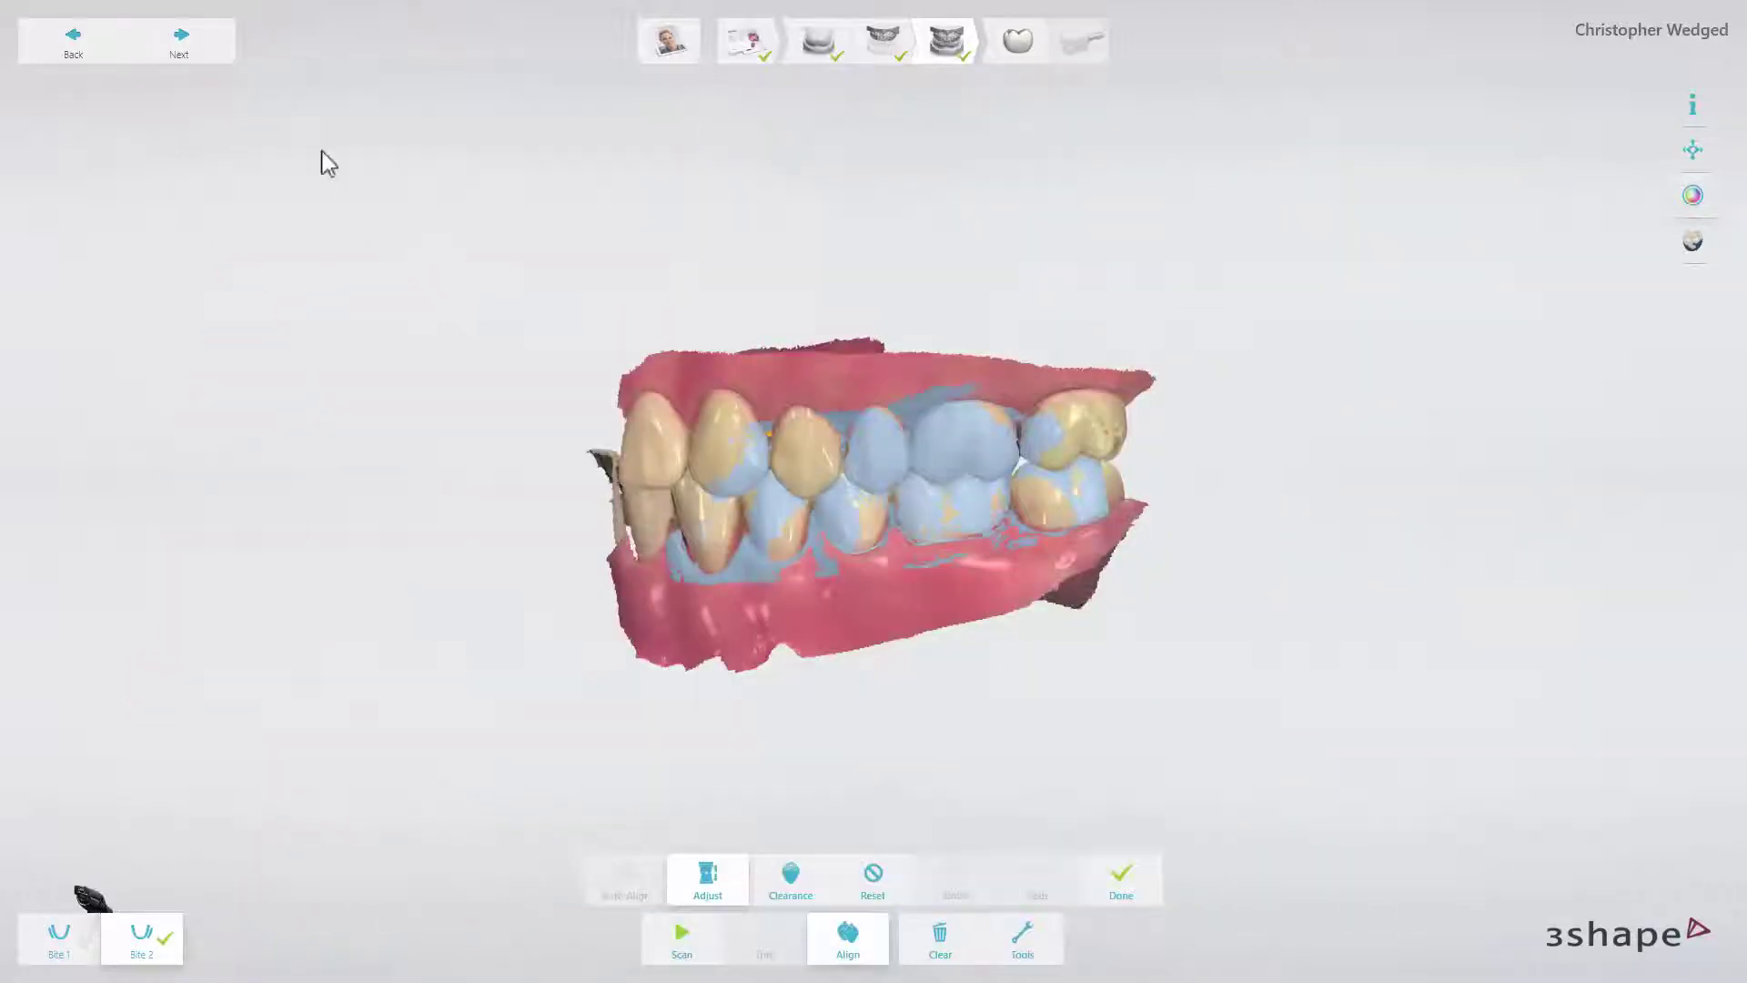
{"action": "left_click", "coordinate": [185, 41]}
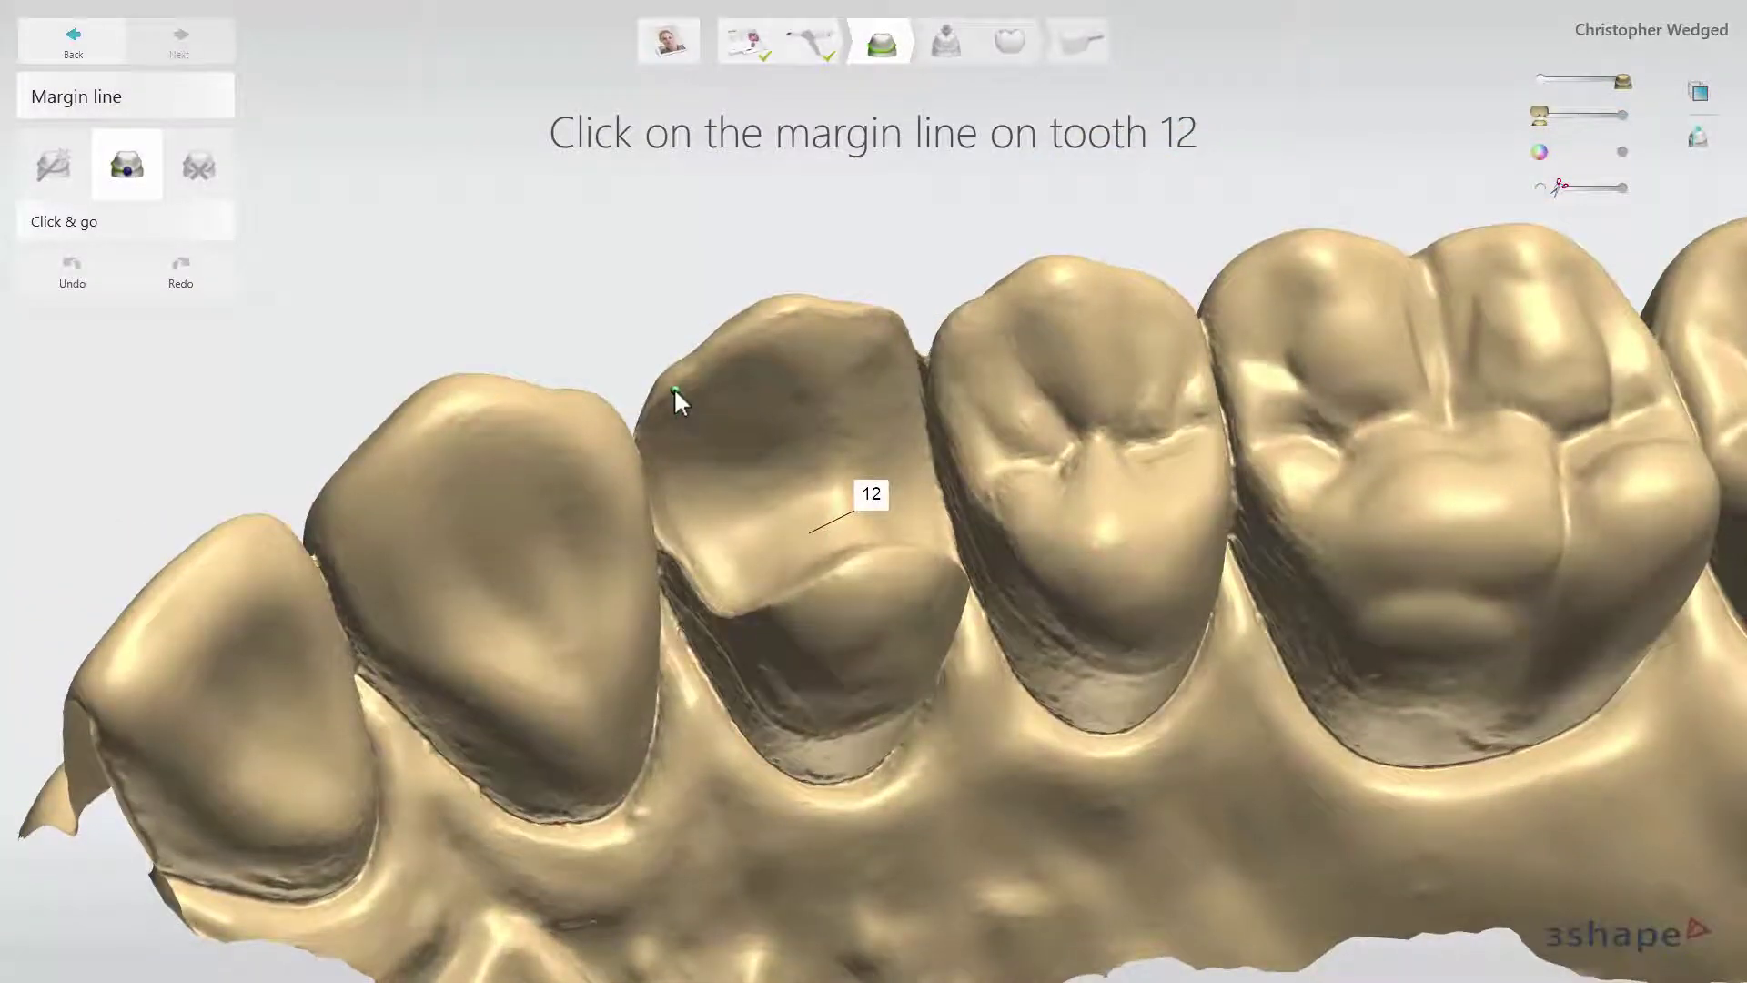
- Trace tooth 12's margin line, closing it at its start point, and continue to insertion direction
{"action": "left_click", "coordinate": [676, 390]}
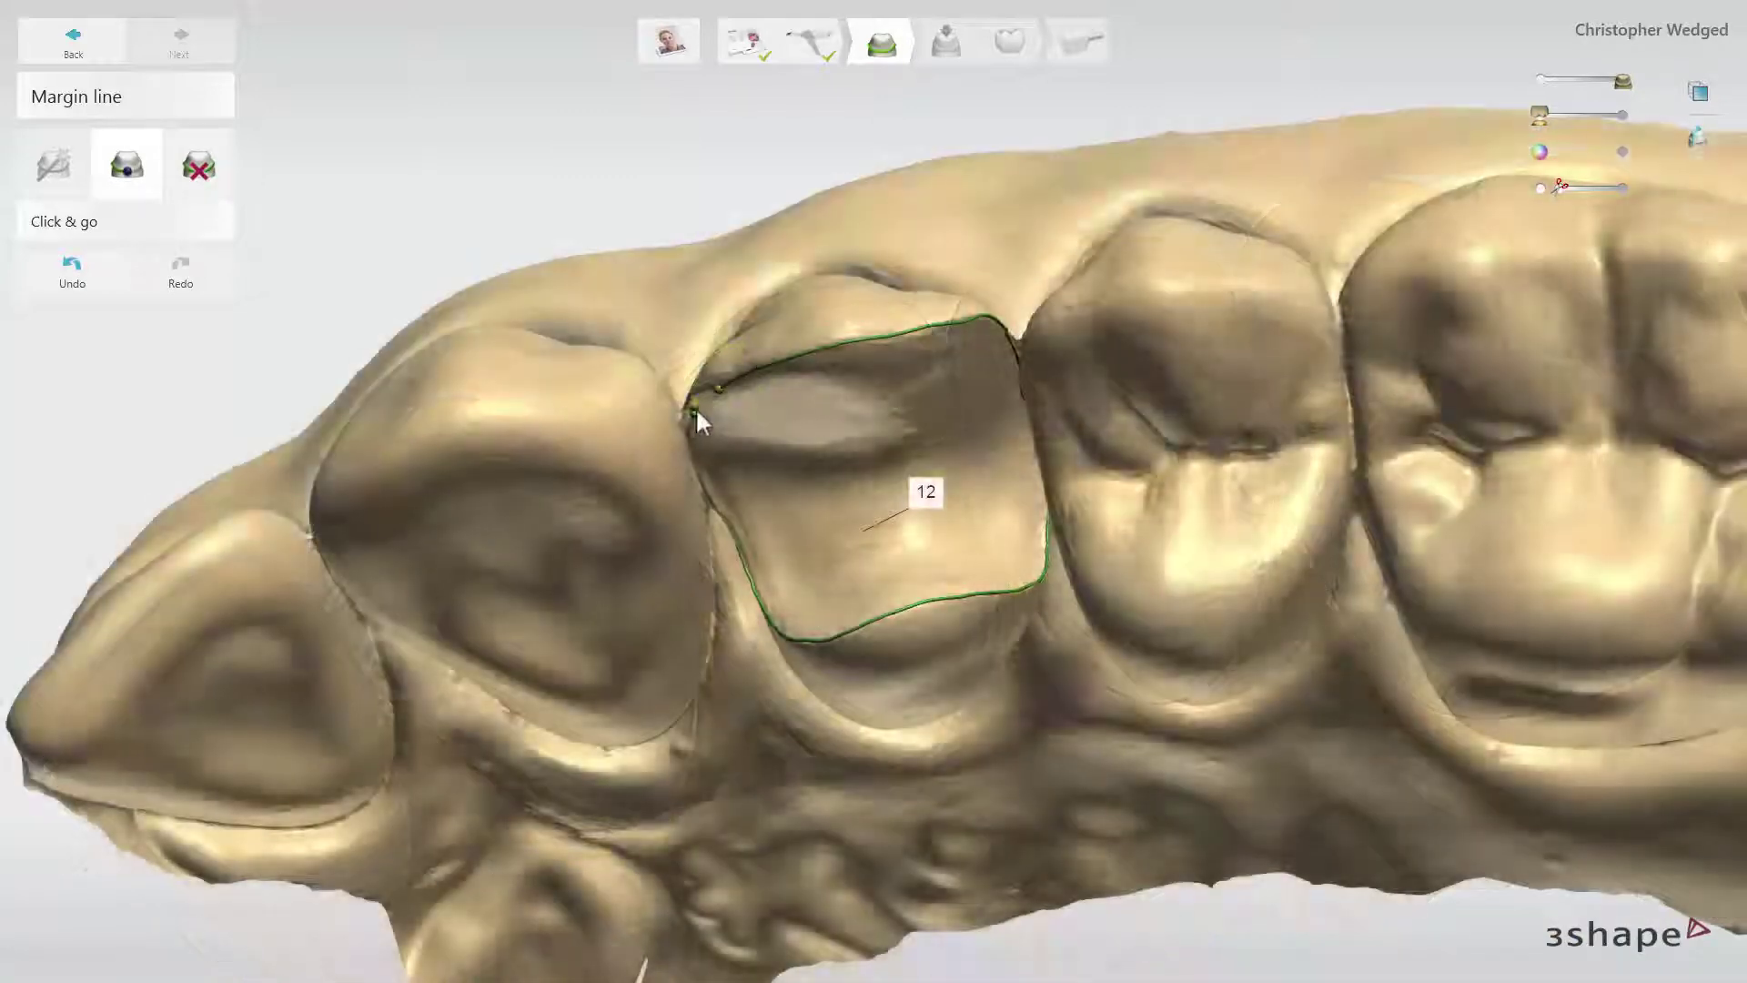
{"action": "left_click", "coordinate": [712, 387]}
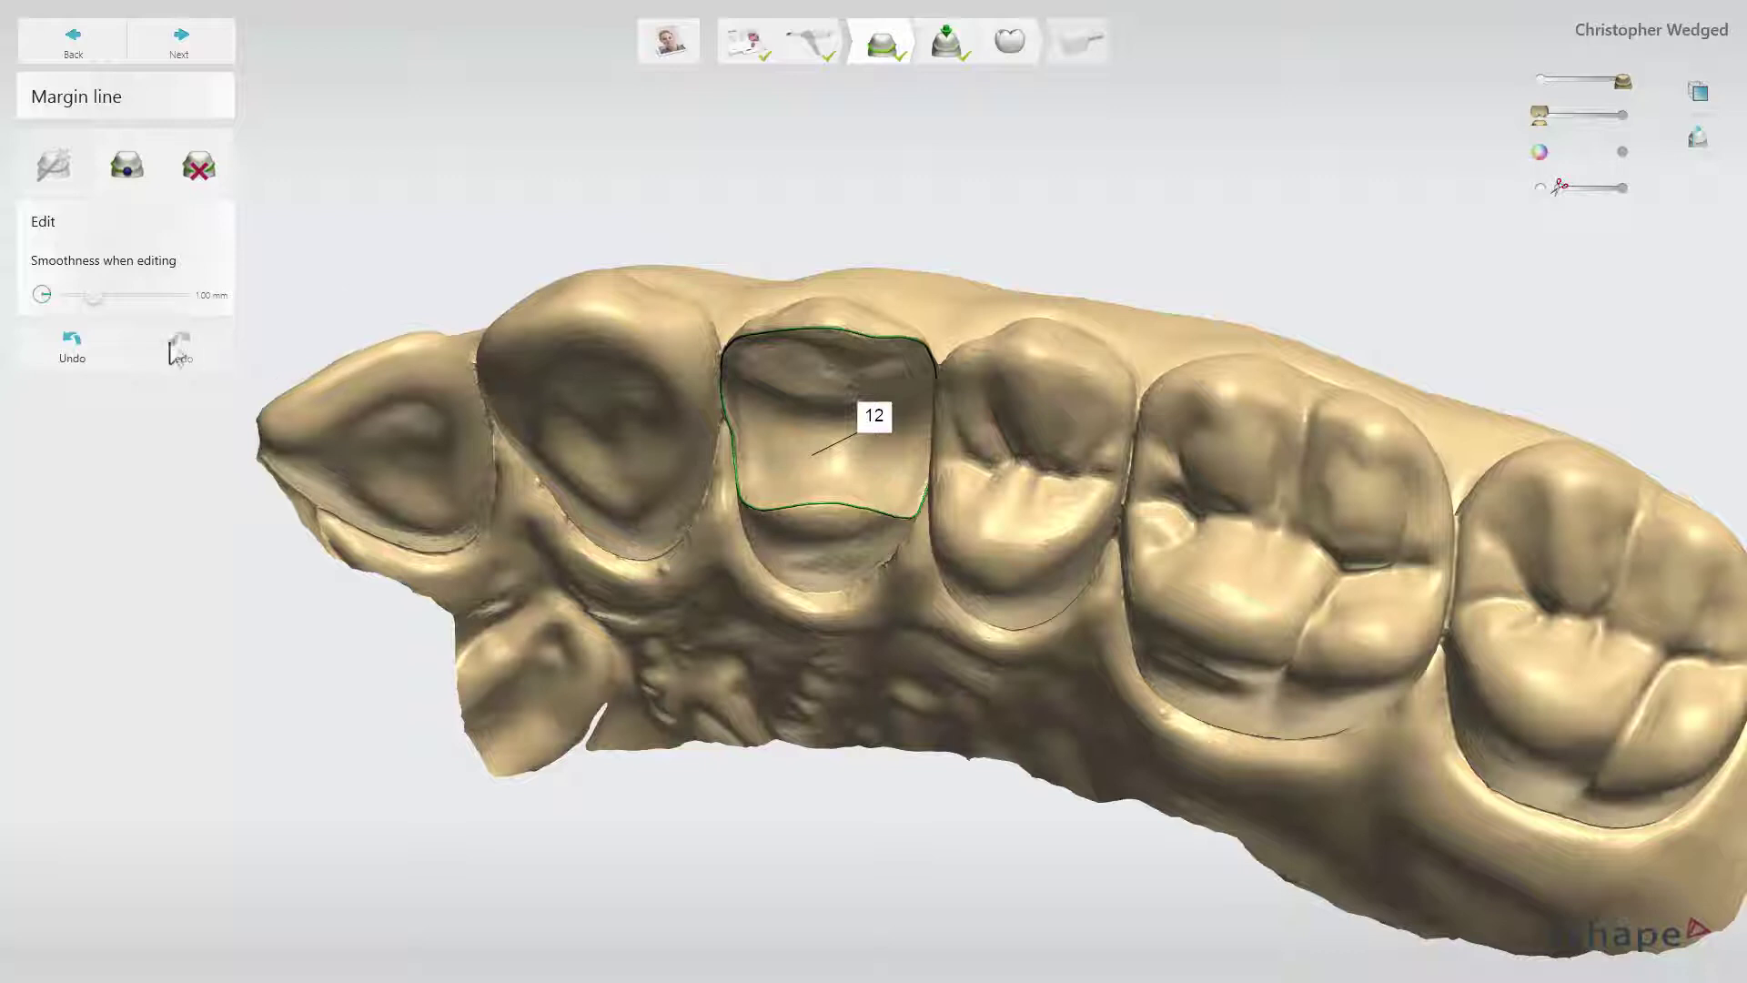
{"action": "left_click", "coordinate": [117, 350]}
{"action": "left_click", "coordinate": [229, 60]}
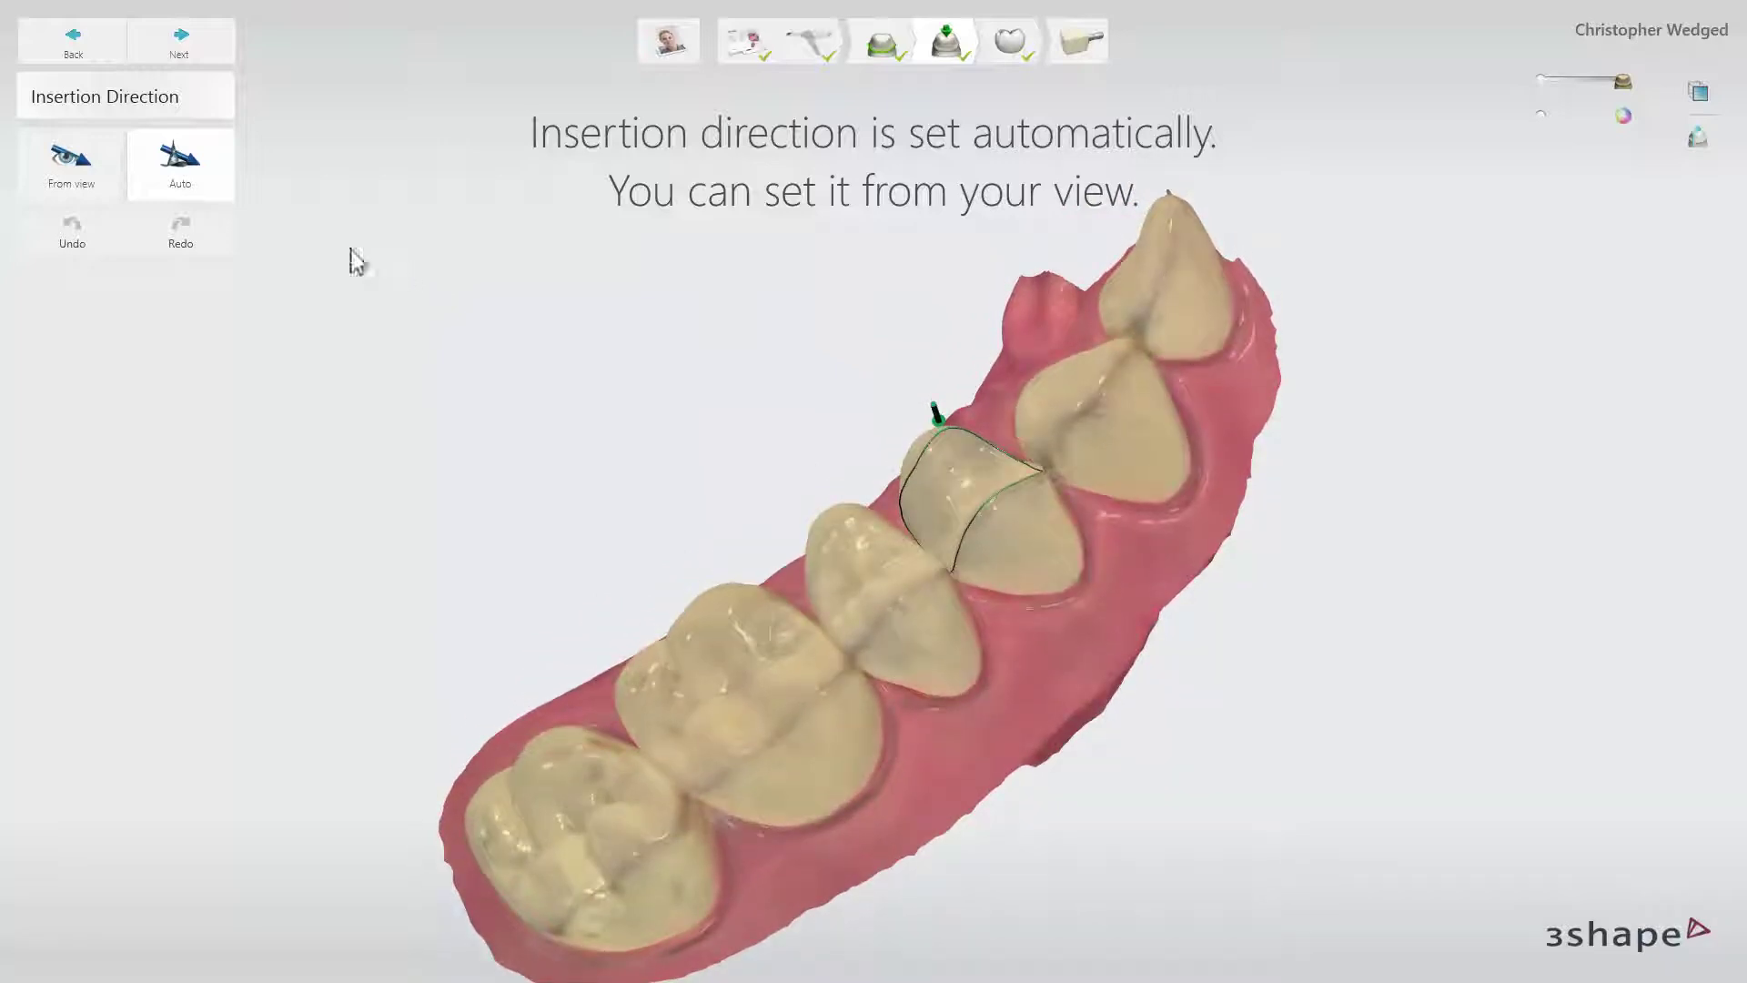
- Set tooth 12's insertion direction from the view and automatically, then continue to anatomy design
{"action": "left_click", "coordinate": [80, 185]}
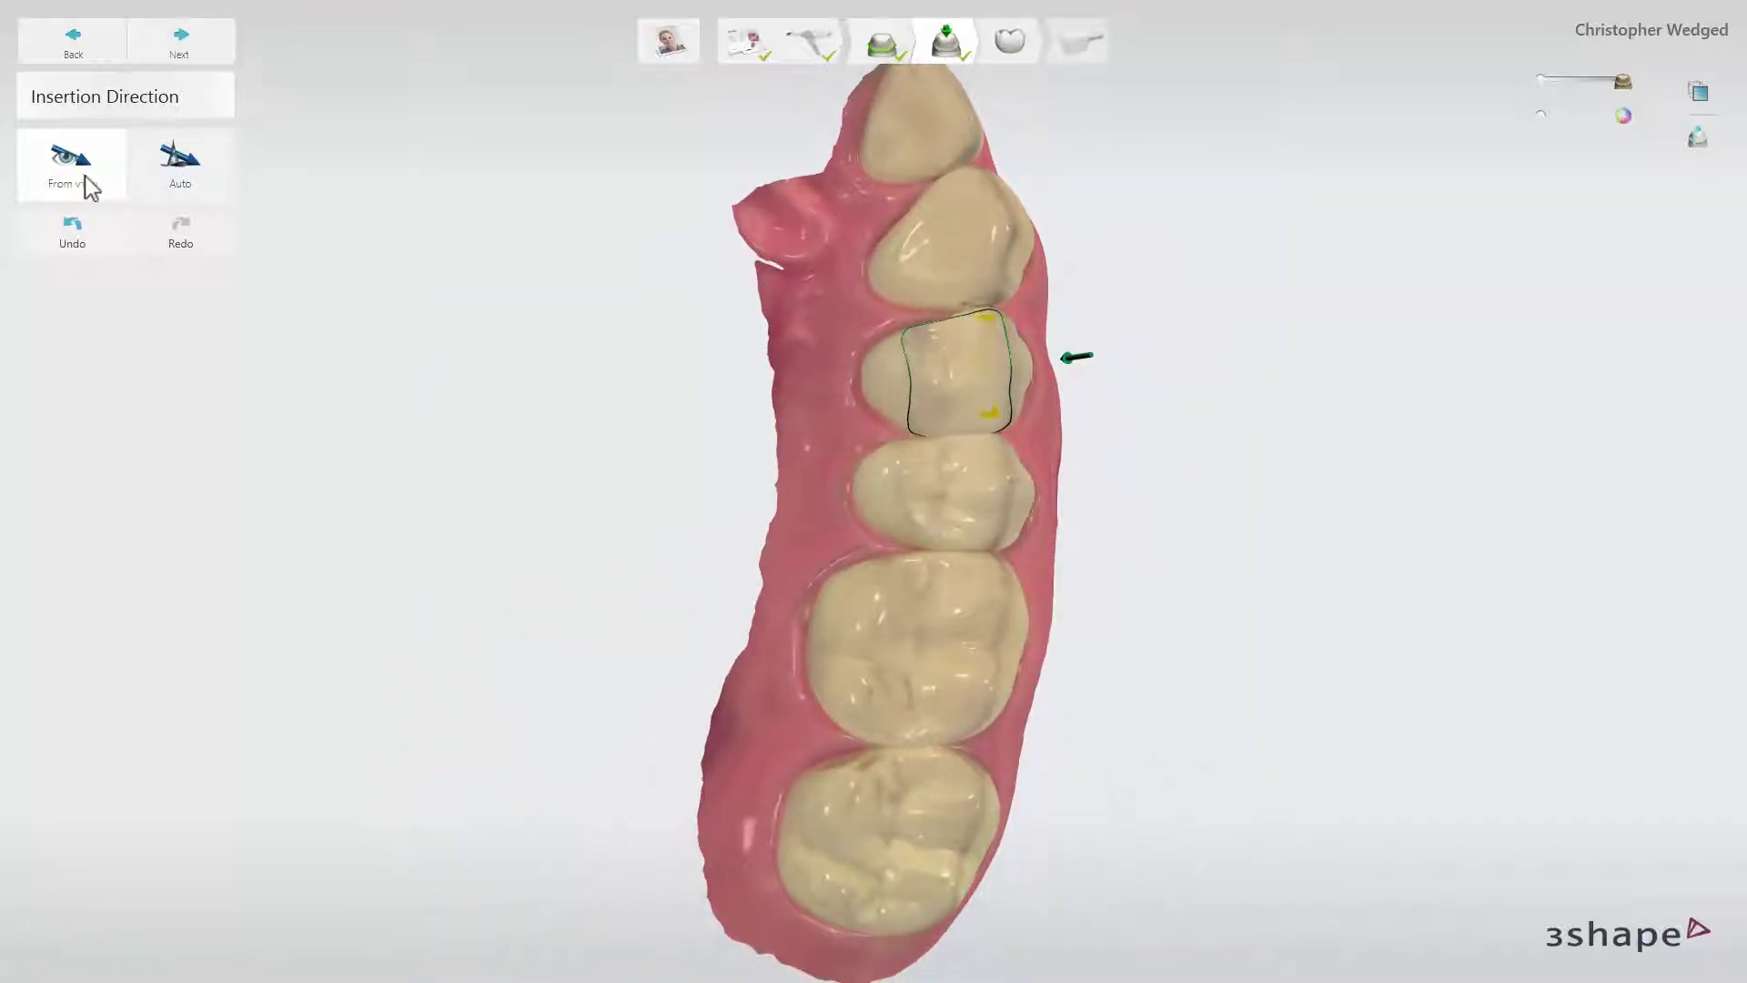
{"action": "left_click", "coordinate": [202, 196]}
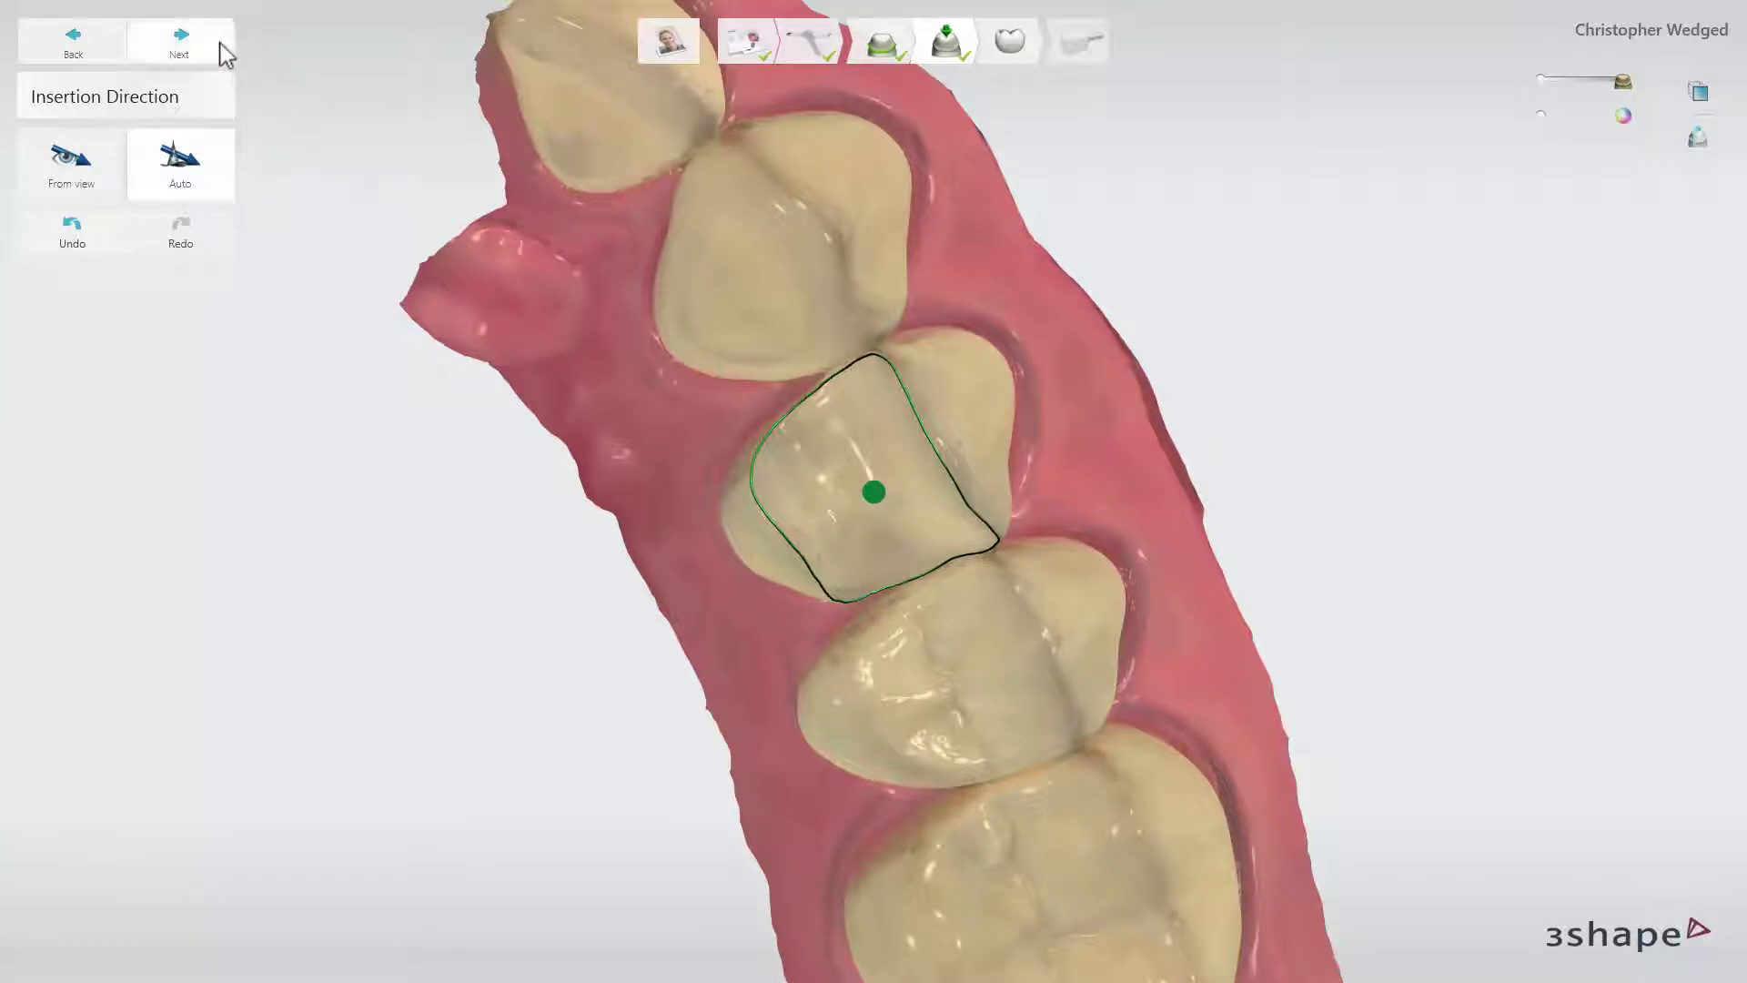
{"action": "left_click", "coordinate": [182, 43]}
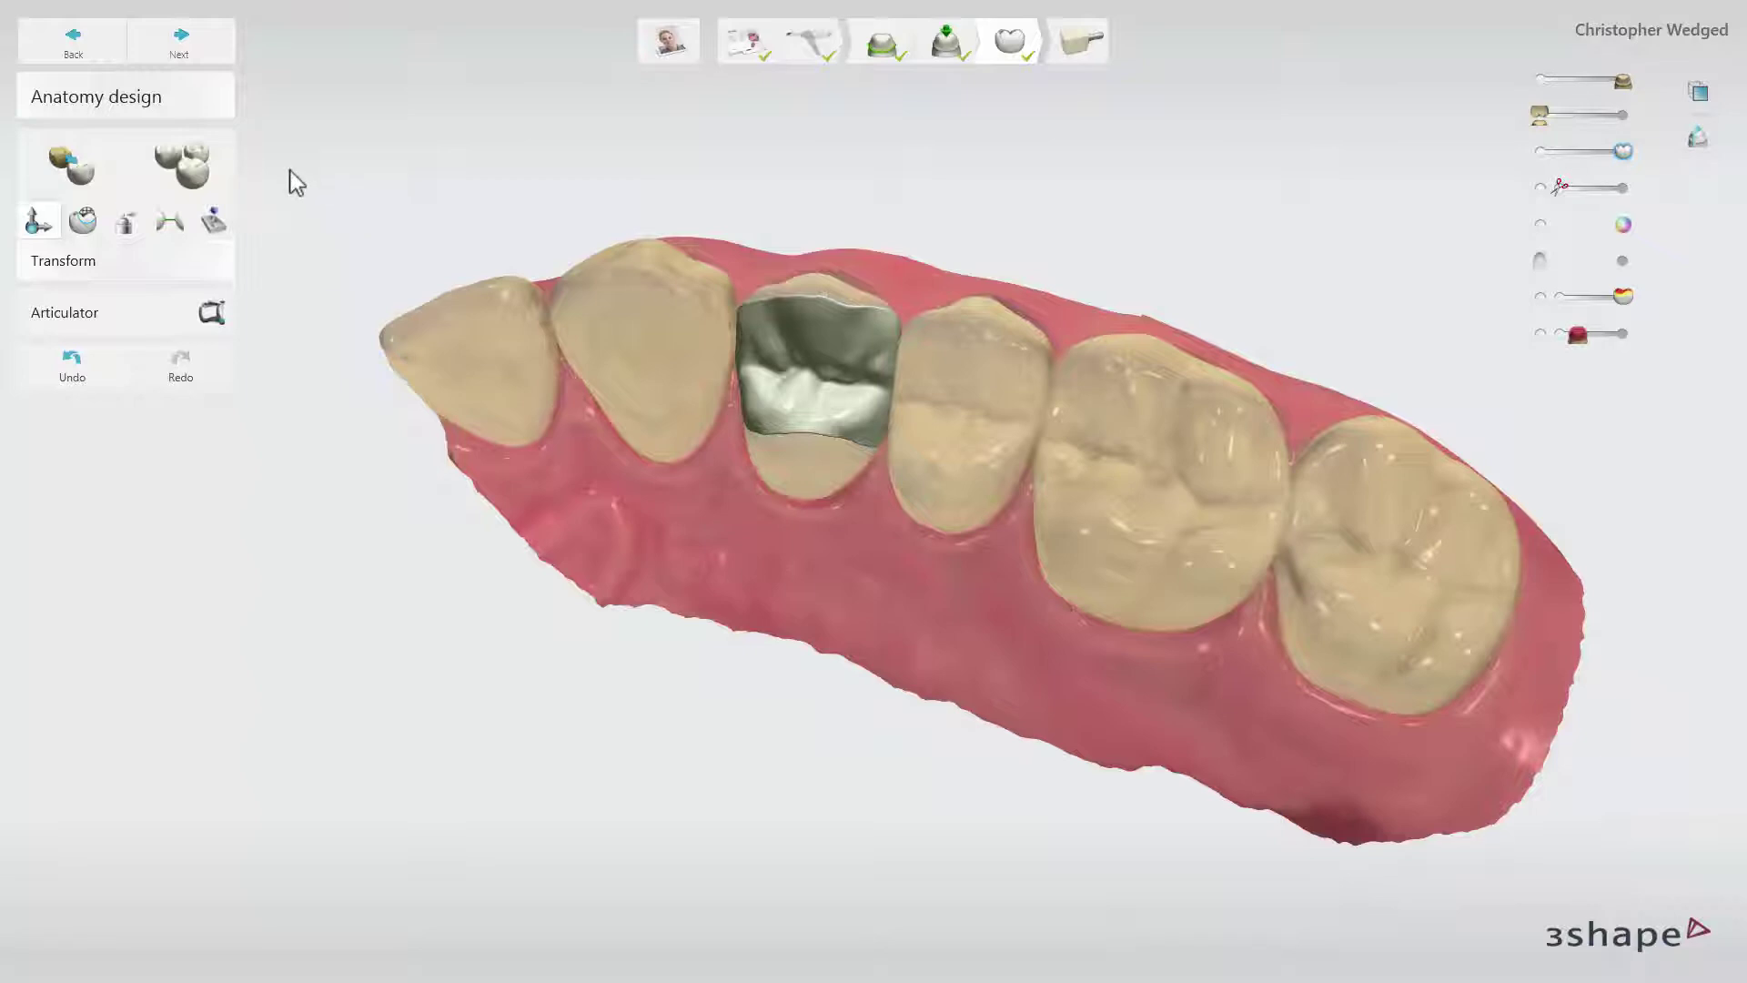
- Browse the smile library choices for the inlay, then close them
{"action": "left_click", "coordinate": [215, 171]}
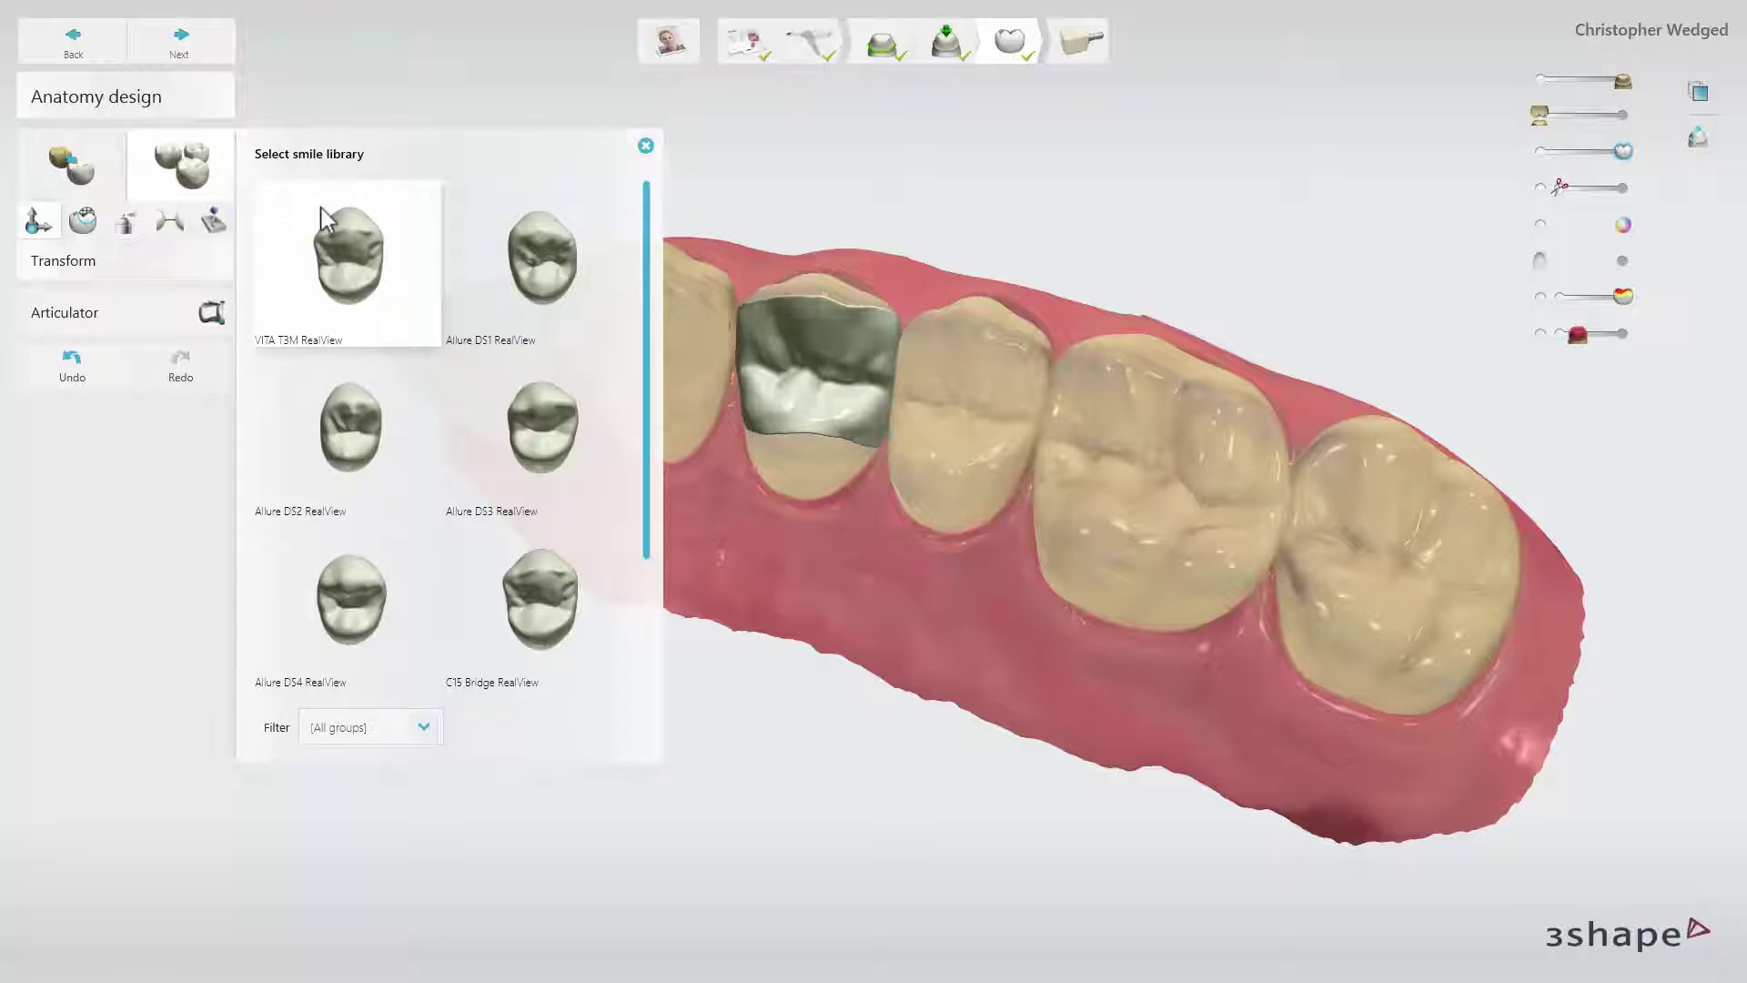
{"action": "mouse_move", "coordinate": [648, 334]}
{"action": "left_mouse_down"}
{"action": "mouse_move", "coordinate": [645, 480]}
{"action": "mouse_move", "coordinate": [663, 330]}
{"action": "left_mouse_up"}
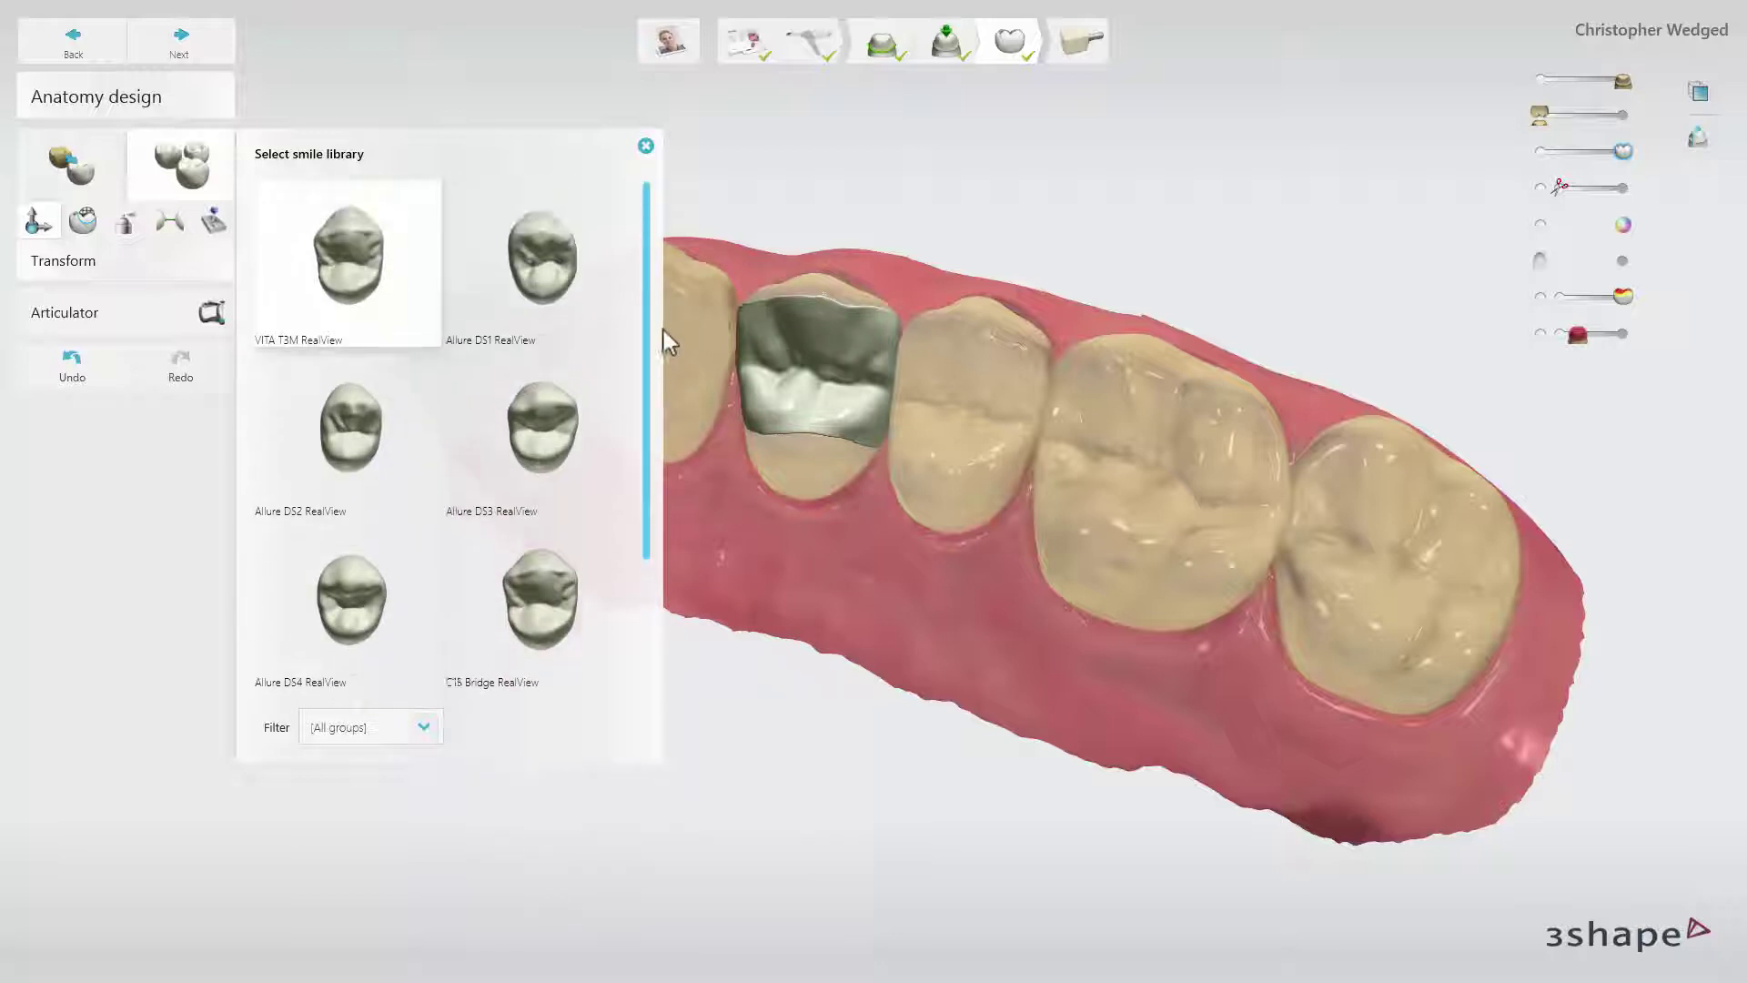
{"action": "left_click", "coordinate": [646, 147]}
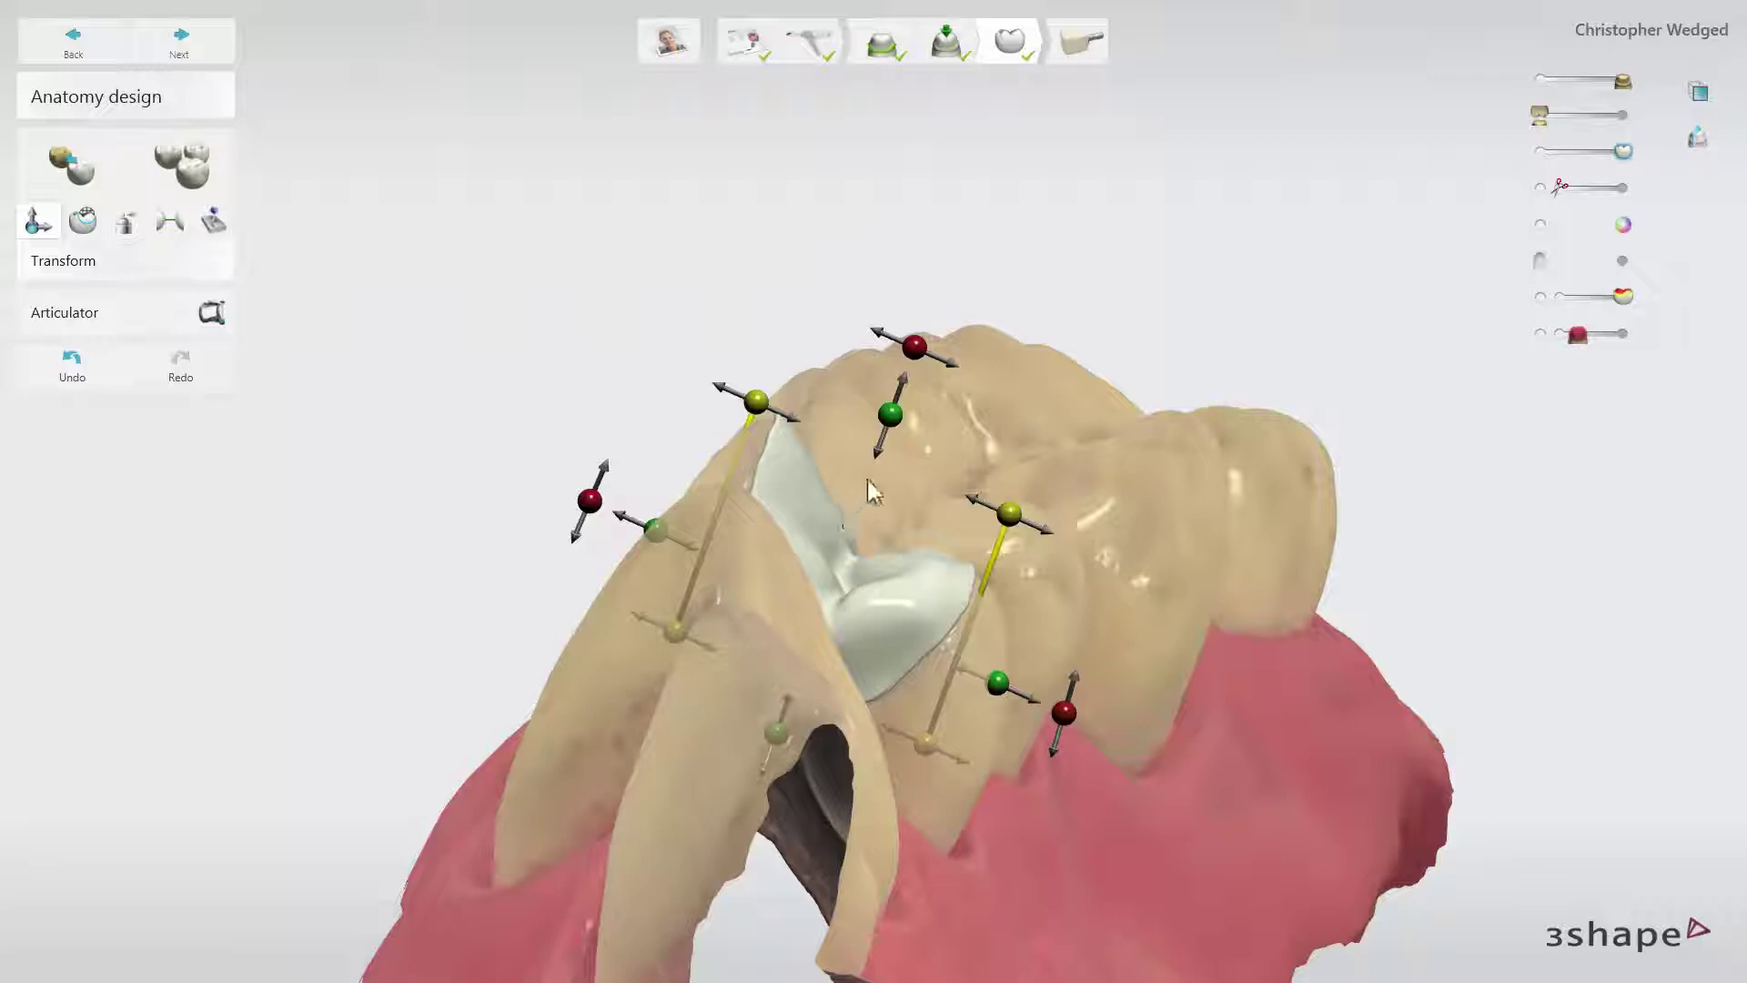
- Raise the inlay 0.8 mm, tilt it about 4°, and shift it 0.3 mm
{"action": "mouse_move", "coordinate": [888, 437]}
{"action": "mouse_move", "coordinate": [887, 433]}
{"action": "left_mouse_down"}
{"action": "mouse_move", "coordinate": [904, 405]}
{"action": "mouse_move", "coordinate": [892, 424]}
{"action": "left_mouse_up"}
{"action": "mouse_move", "coordinate": [915, 358]}
{"action": "mouse_move", "coordinate": [909, 353]}
{"action": "left_mouse_down"}
{"action": "mouse_move", "coordinate": [921, 369]}
{"action": "mouse_move", "coordinate": [921, 355]}
{"action": "left_mouse_up"}
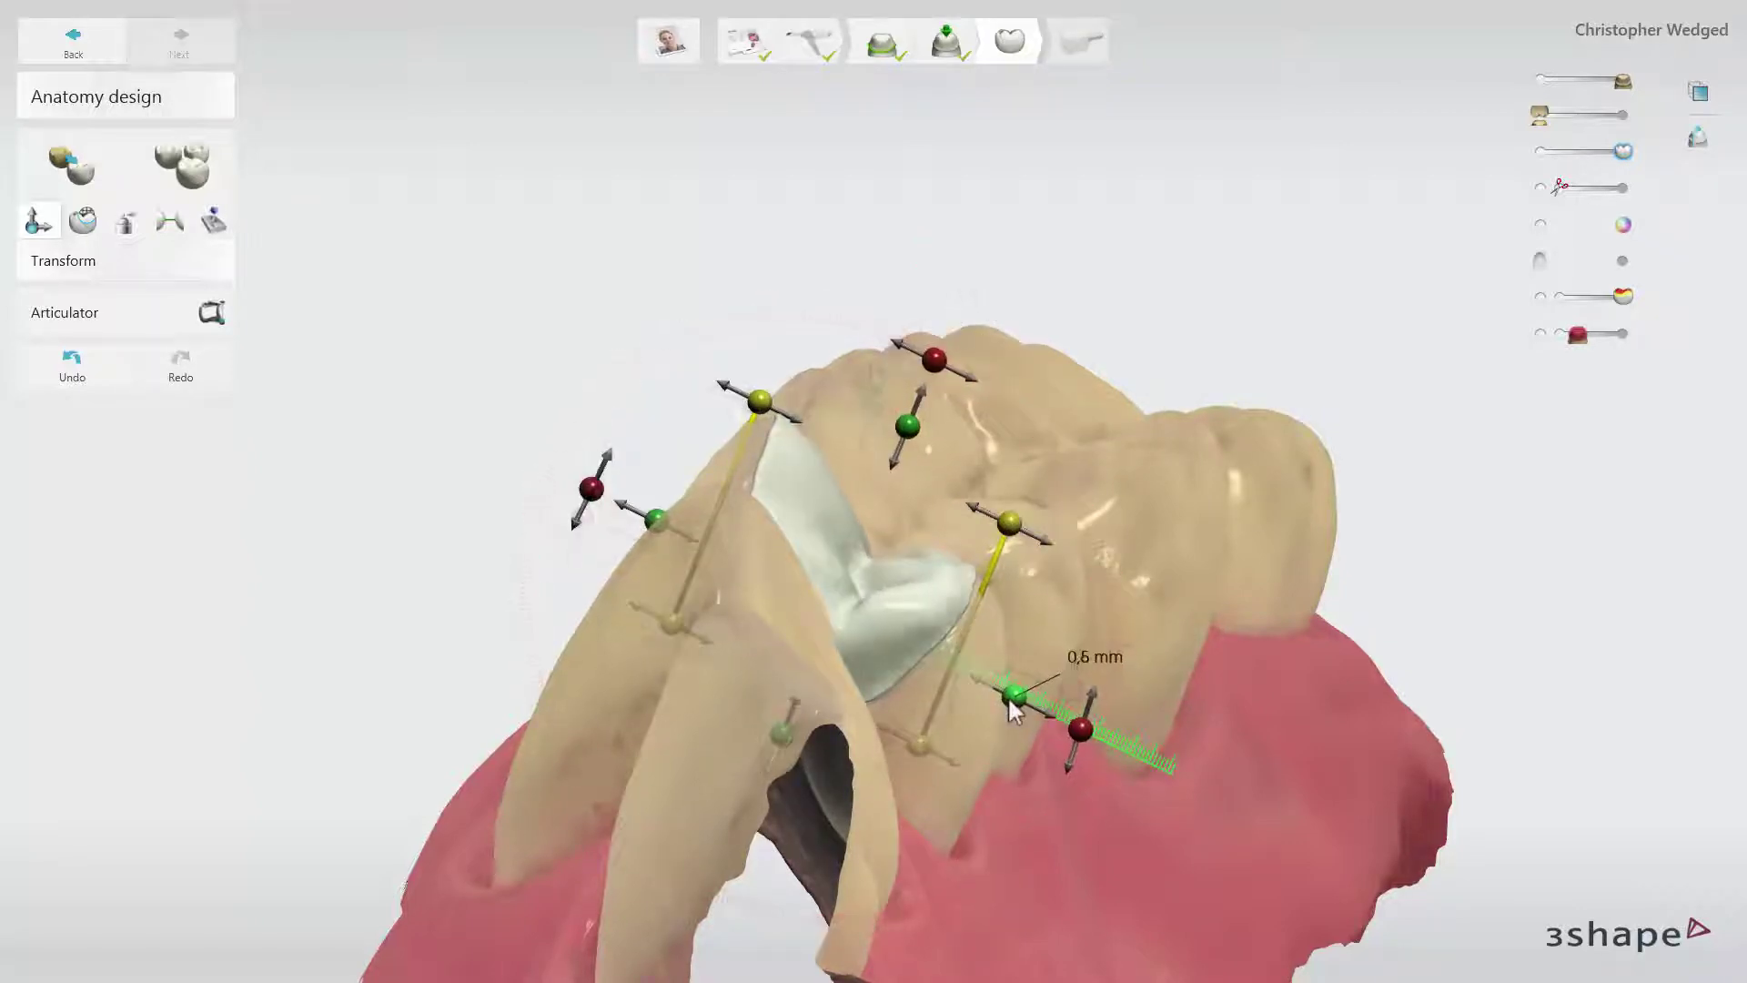
{"action": "left_click_drag", "start_coordinate": [1015, 702], "coordinate": [1001, 710]}
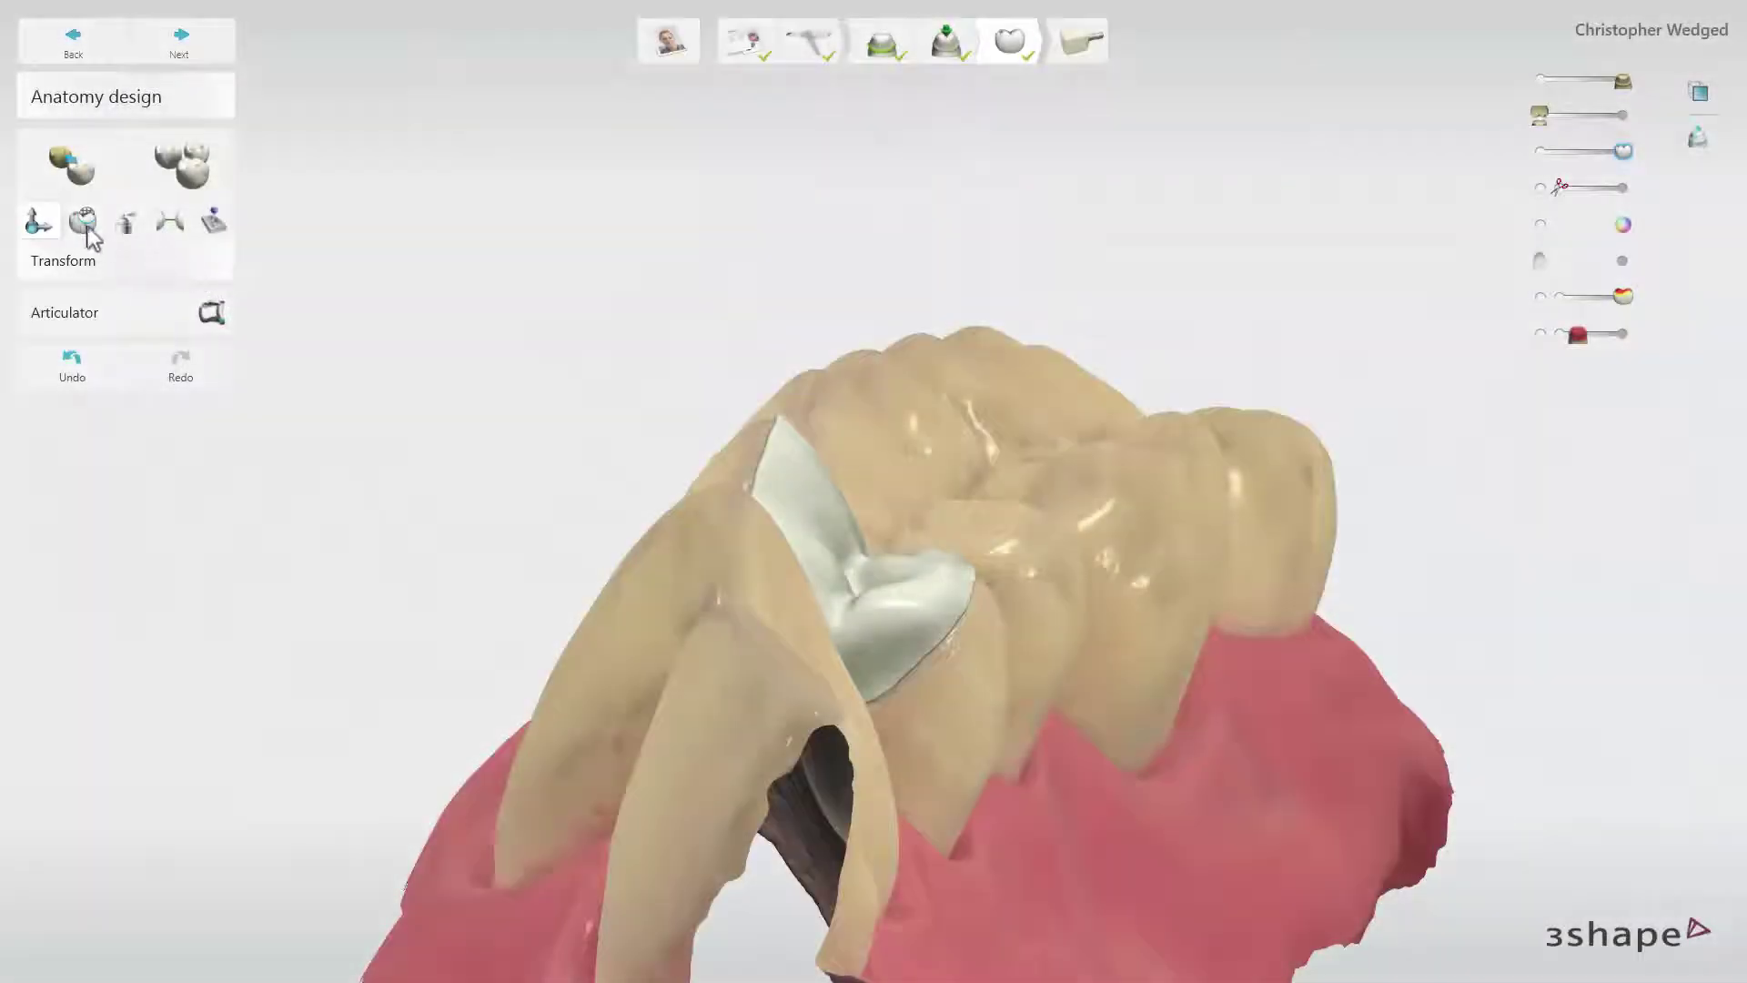
{"action": "left_click", "coordinate": [87, 231]}
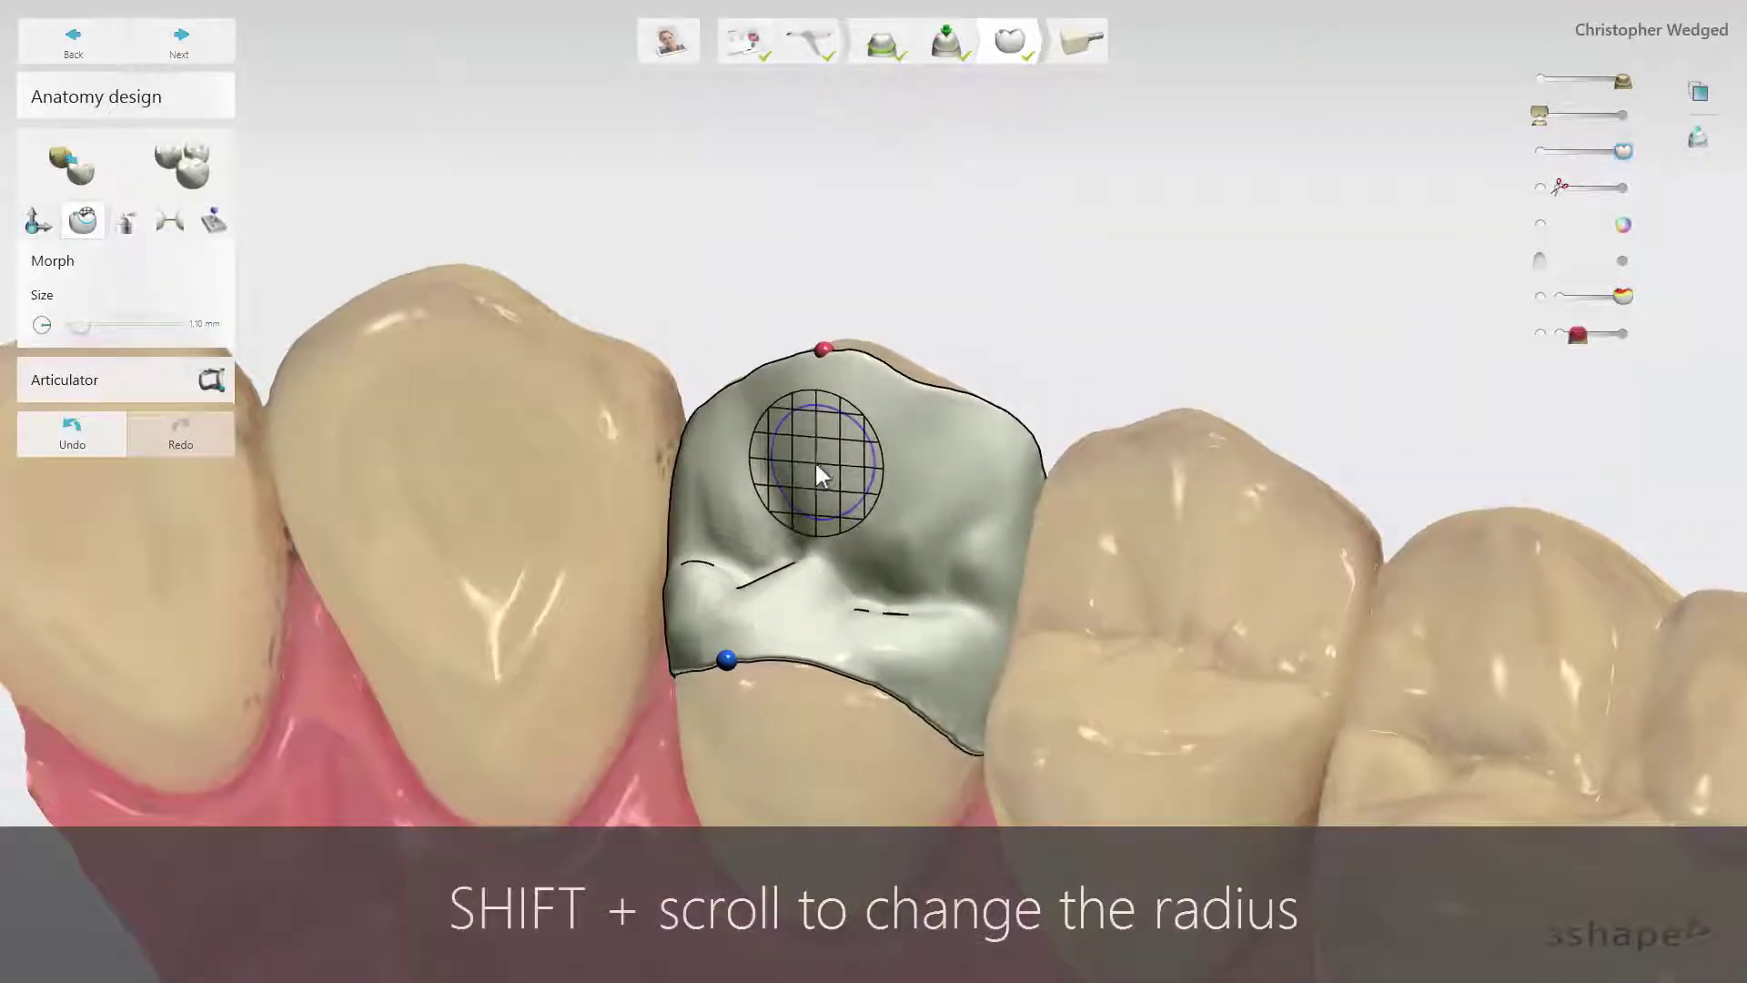
- Pull up the inlay's surface with Morph to reshape its anatomy
{"action": "scroll", "coordinate": [816, 461], "scroll_direction": "up", "scroll_amount": 9, "text": "shift"}
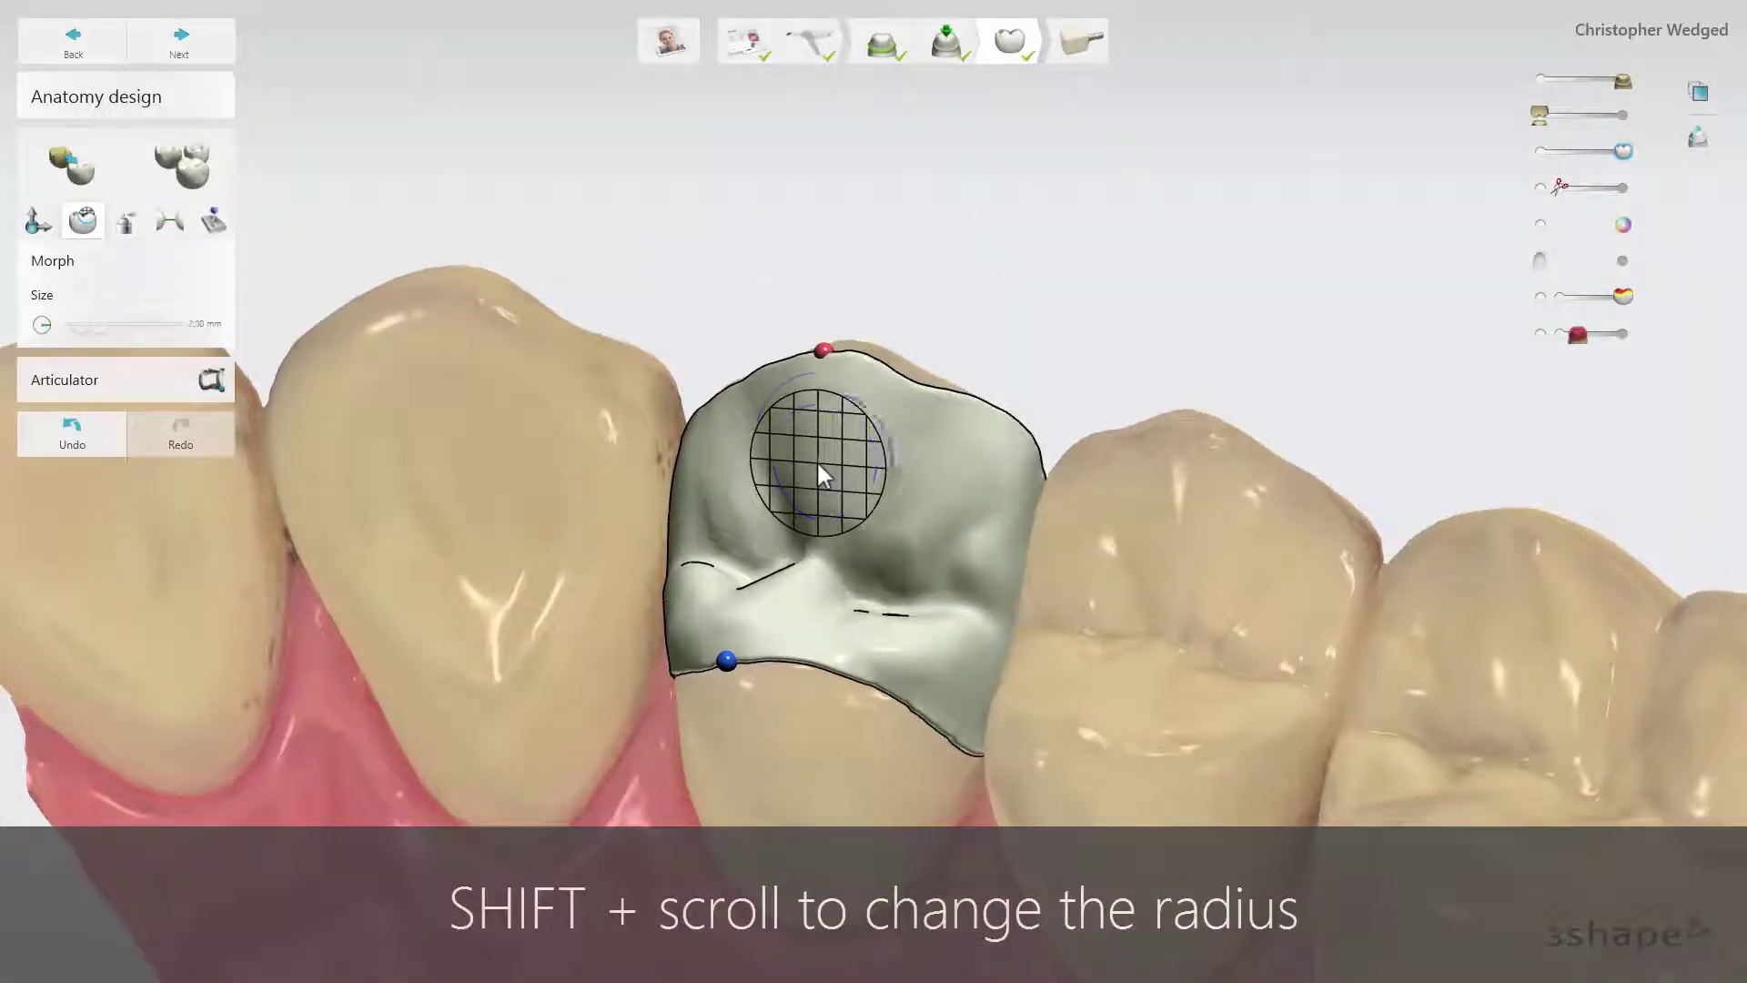
{"action": "scroll", "coordinate": [816, 460], "scroll_direction": "down", "scroll_amount": 7, "text": "shift"}
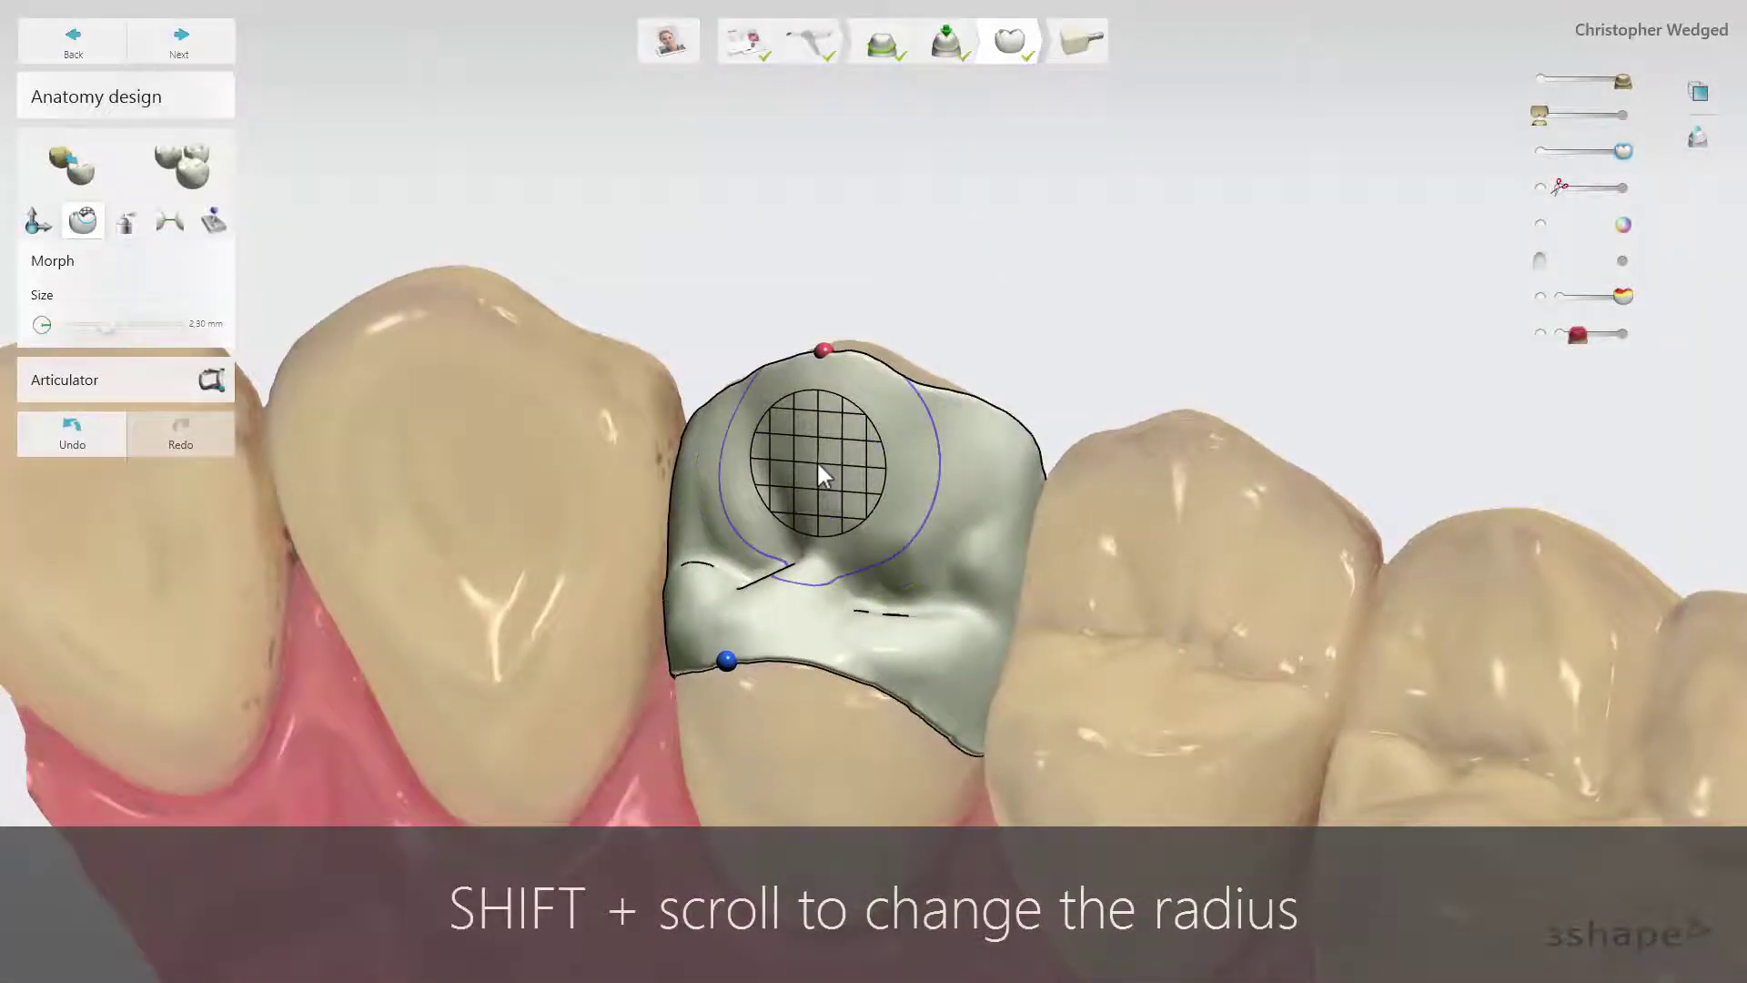
{"action": "right_click_drag", "start_coordinate": [824, 473], "coordinate": [959, 531]}
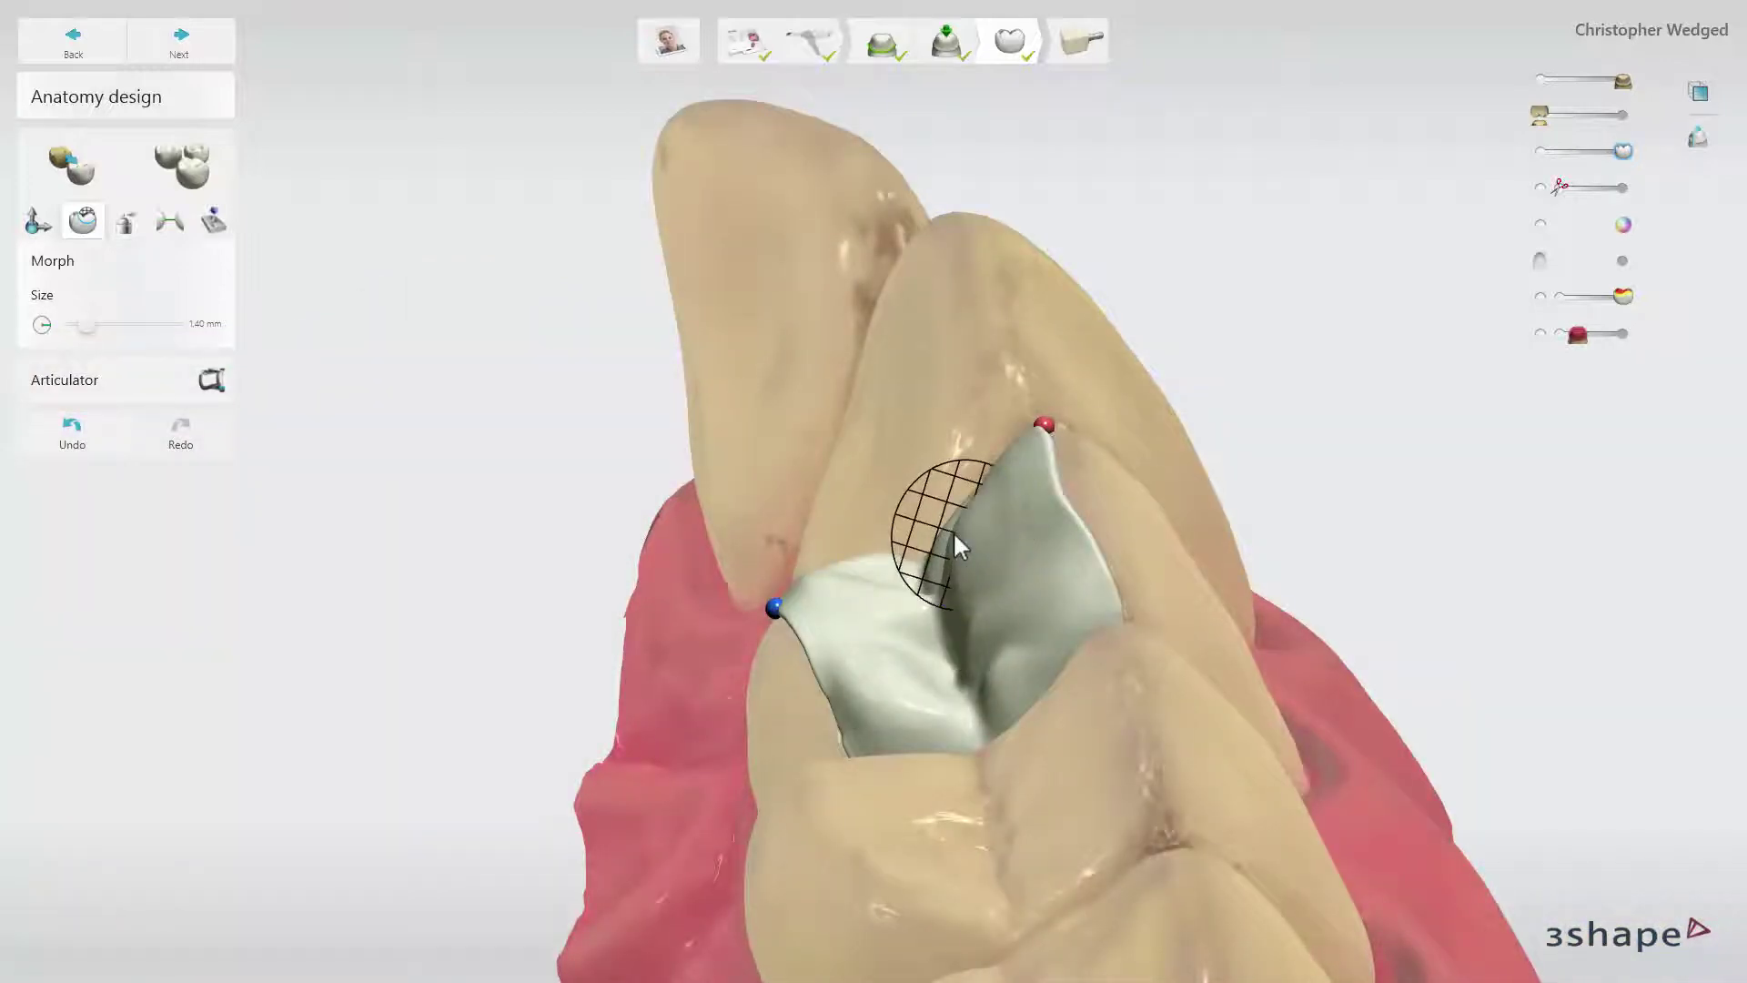
{"action": "left_click_drag", "start_coordinate": [965, 517], "coordinate": [976, 498]}
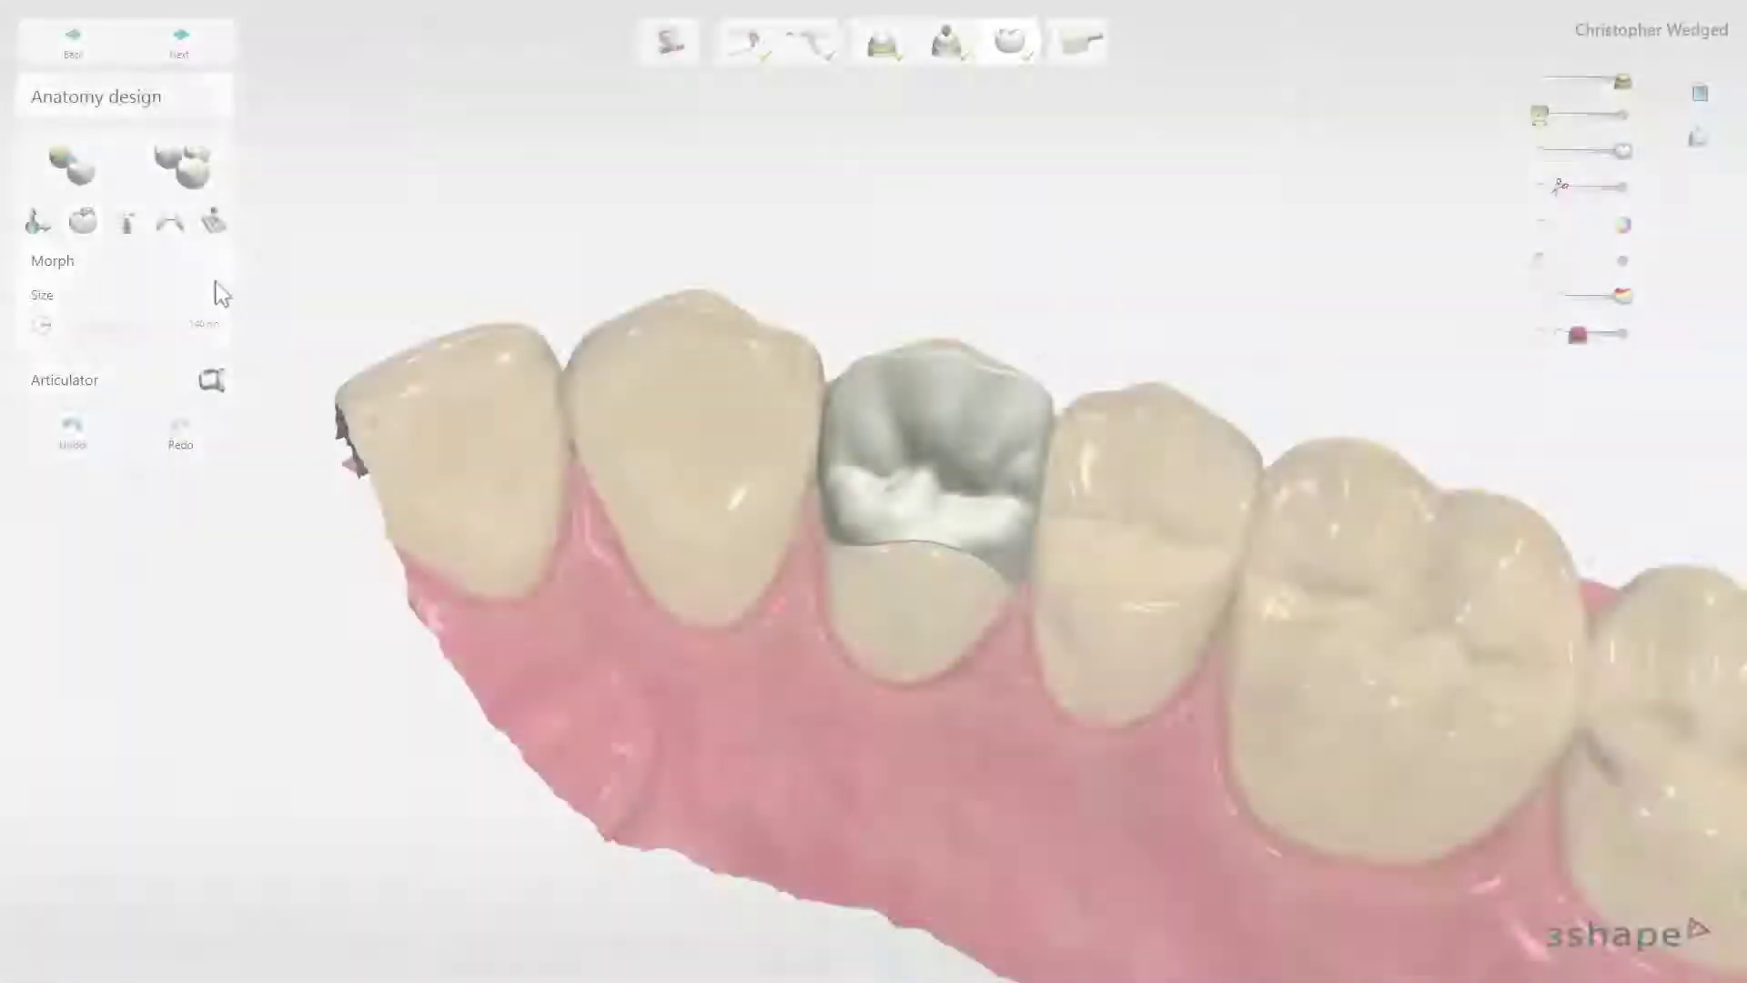
- Smooth the inlay's occlusal surface with the Wax knife in Smooth mode at an adjusted radius
{"action": "left_click", "coordinate": [126, 222]}
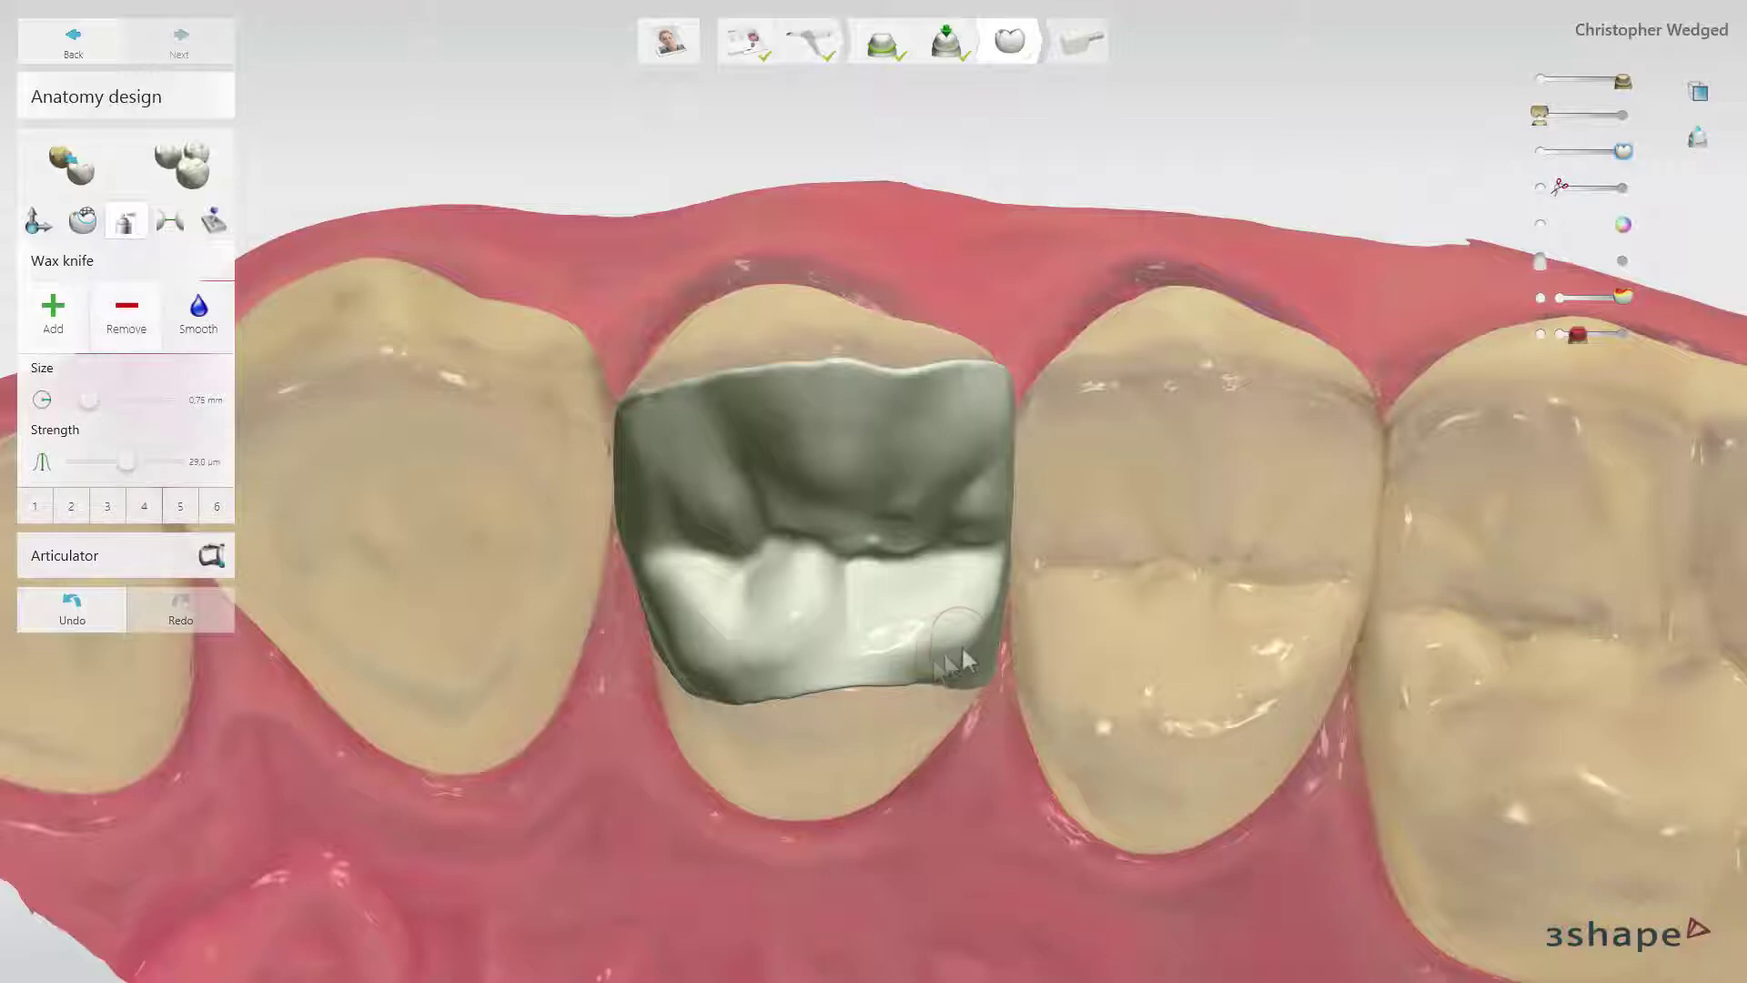
{"action": "key", "text": "shift"}
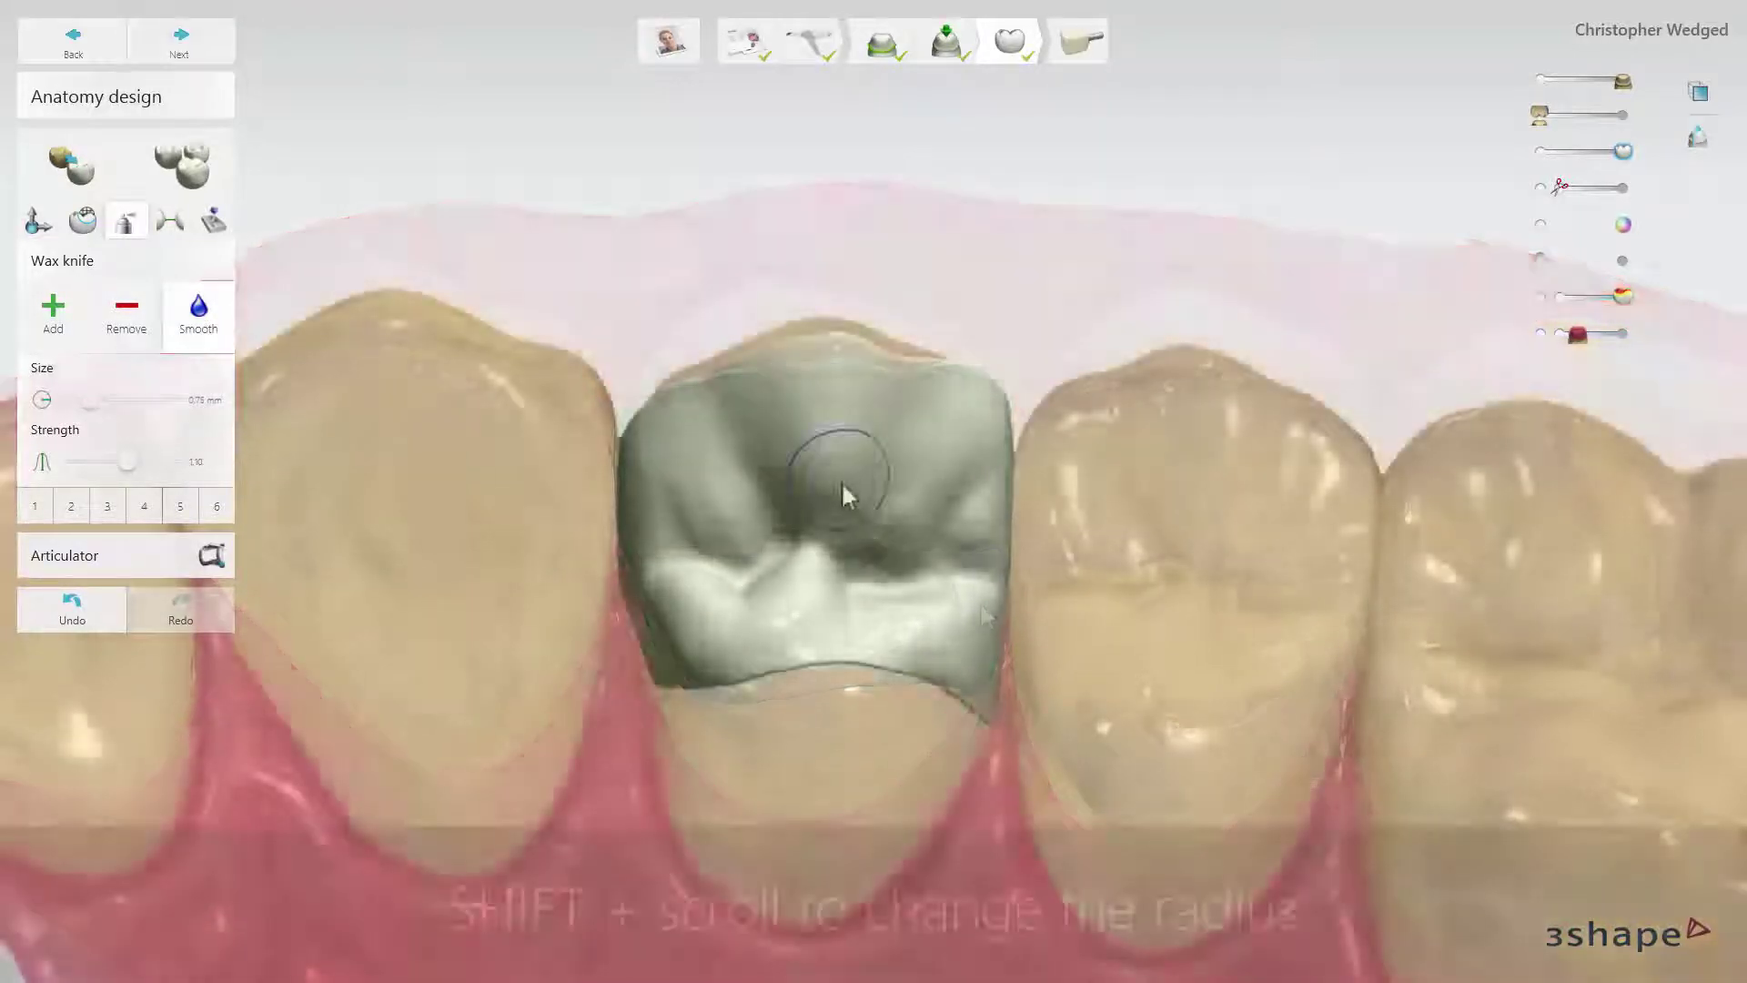
{"action": "scroll", "coordinate": [841, 480], "scroll_direction": "up", "scroll_amount": 5, "text": "shift"}
{"action": "scroll", "coordinate": [843, 487], "scroll_direction": "down", "scroll_amount": 2, "text": "shift"}
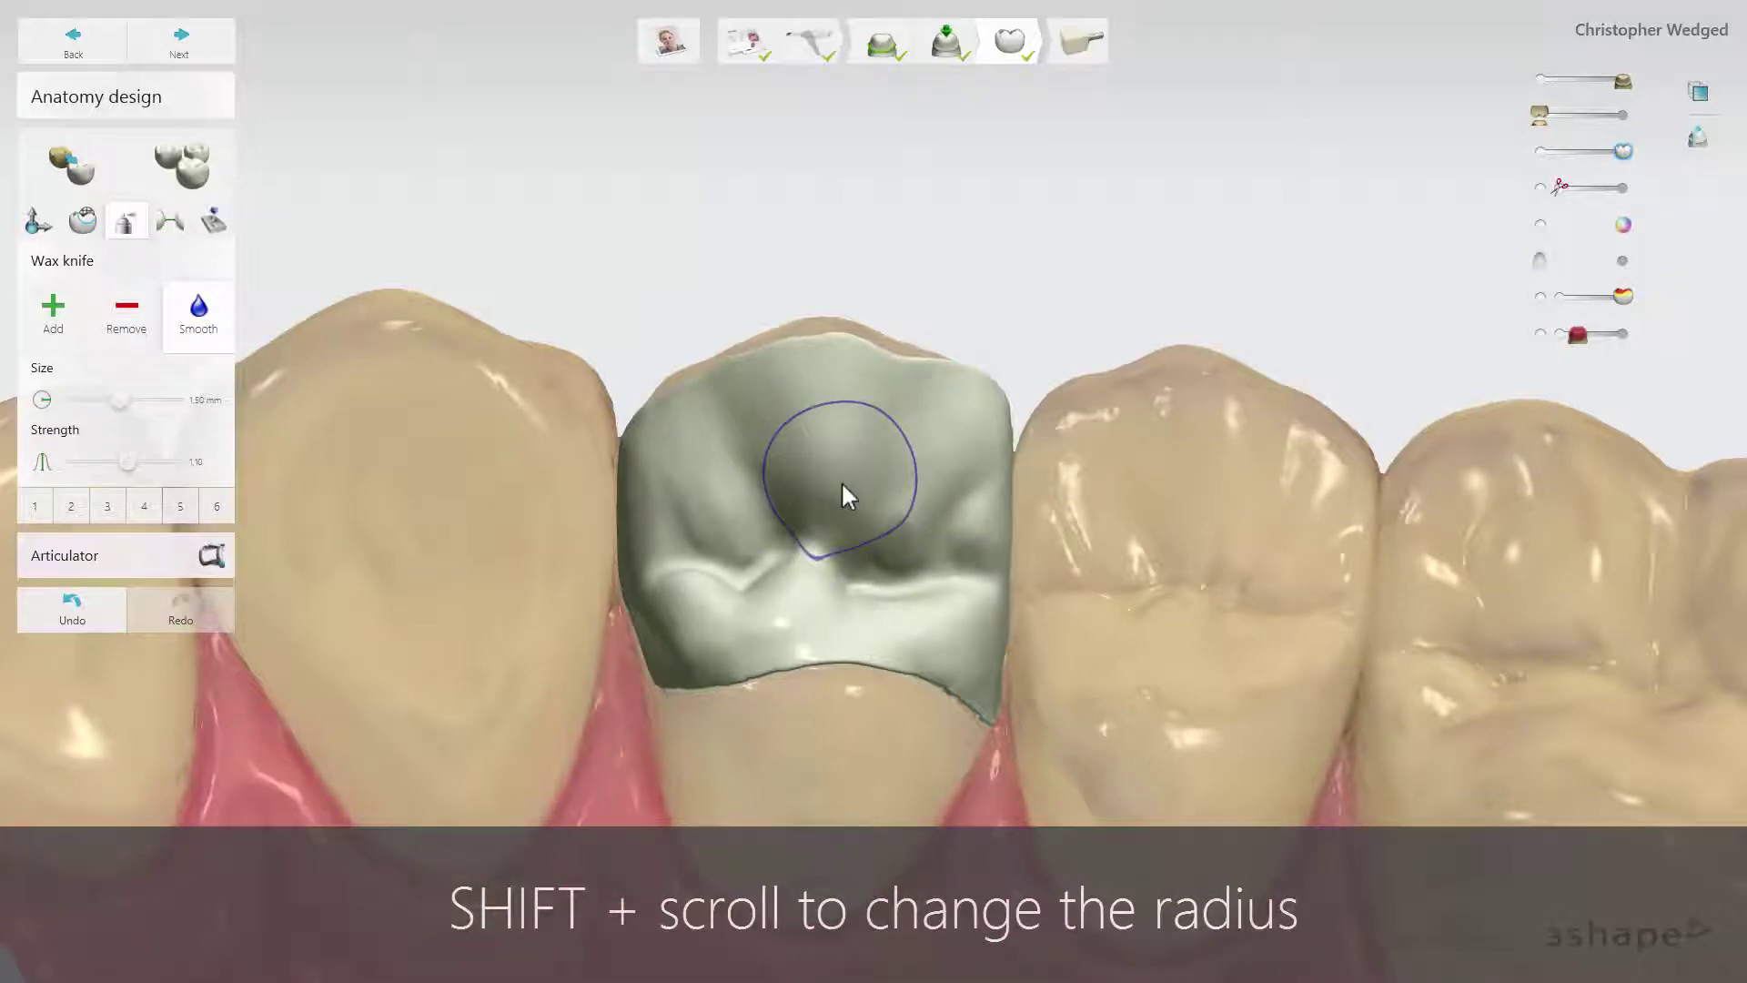
{"action": "scroll", "coordinate": [841, 496], "scroll_direction": "down", "scroll_amount": 1, "text": "shift"}
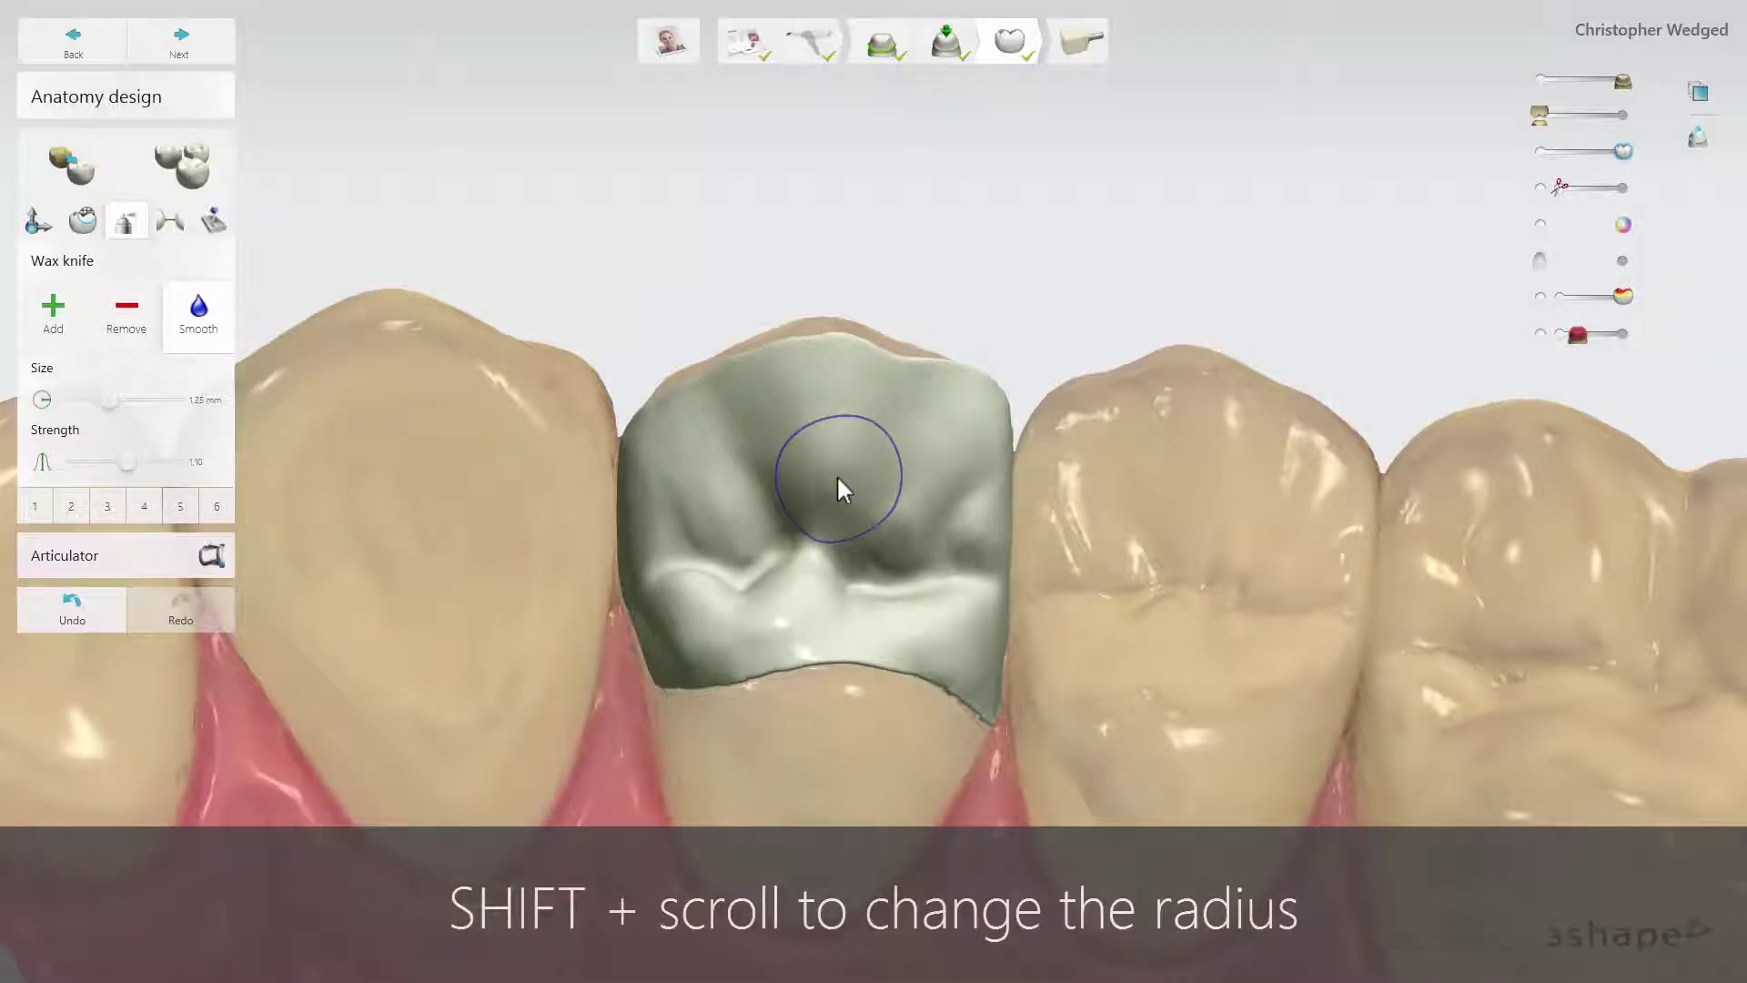
{"action": "scroll", "coordinate": [837, 477], "scroll_direction": "down", "scroll_amount": 2, "text": "shift"}
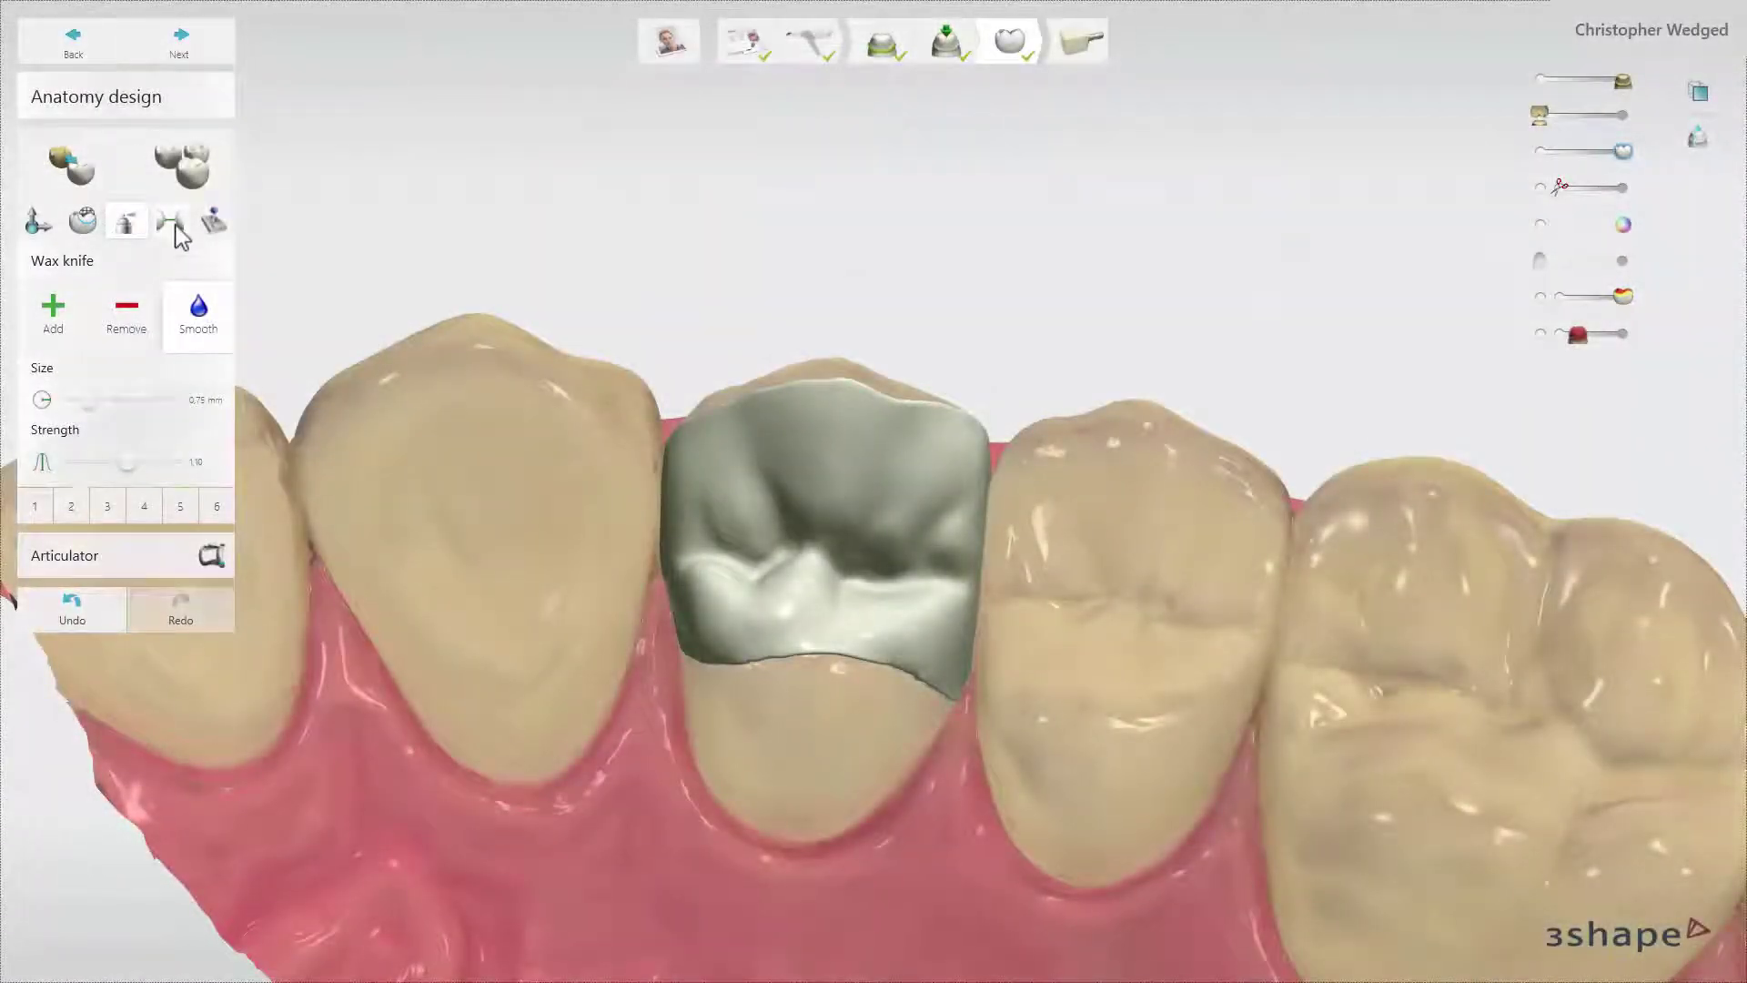
{"action": "left_click", "coordinate": [171, 223]}
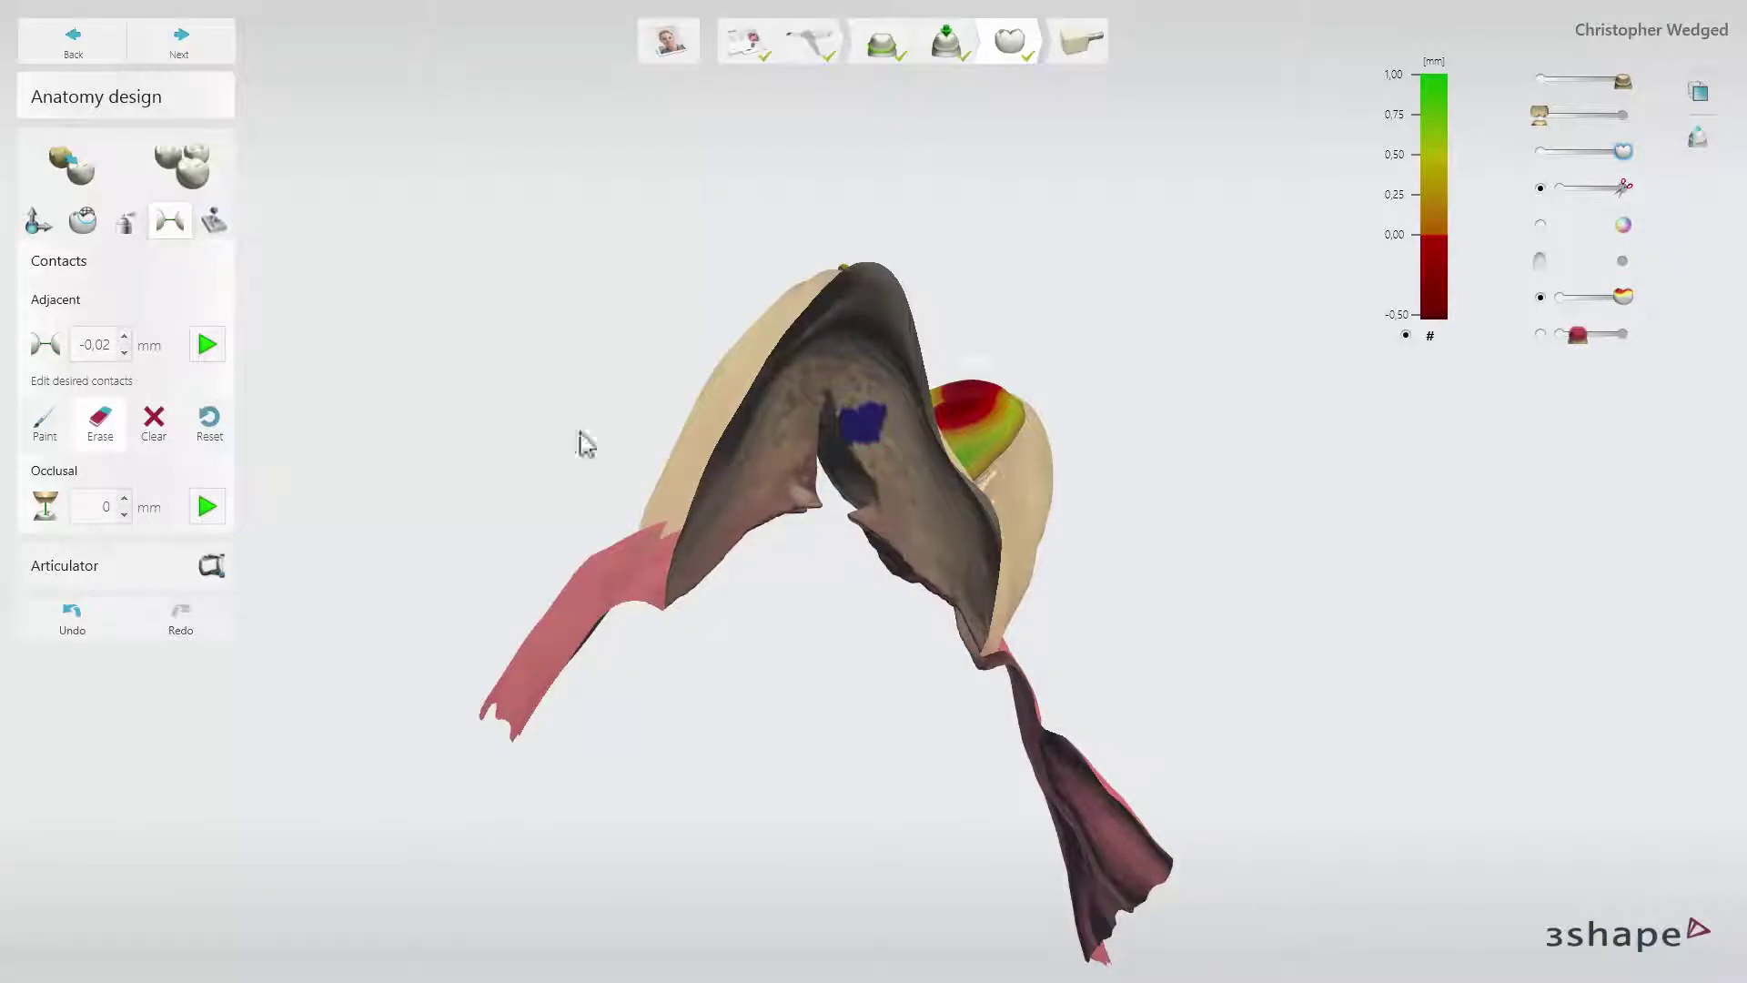
- Fit adjacent and occlusal contacts, apply 1 mm minimum thickness, and nest the inlay in the e.max CAD C14 block
{"action": "left_click", "coordinate": [214, 353]}
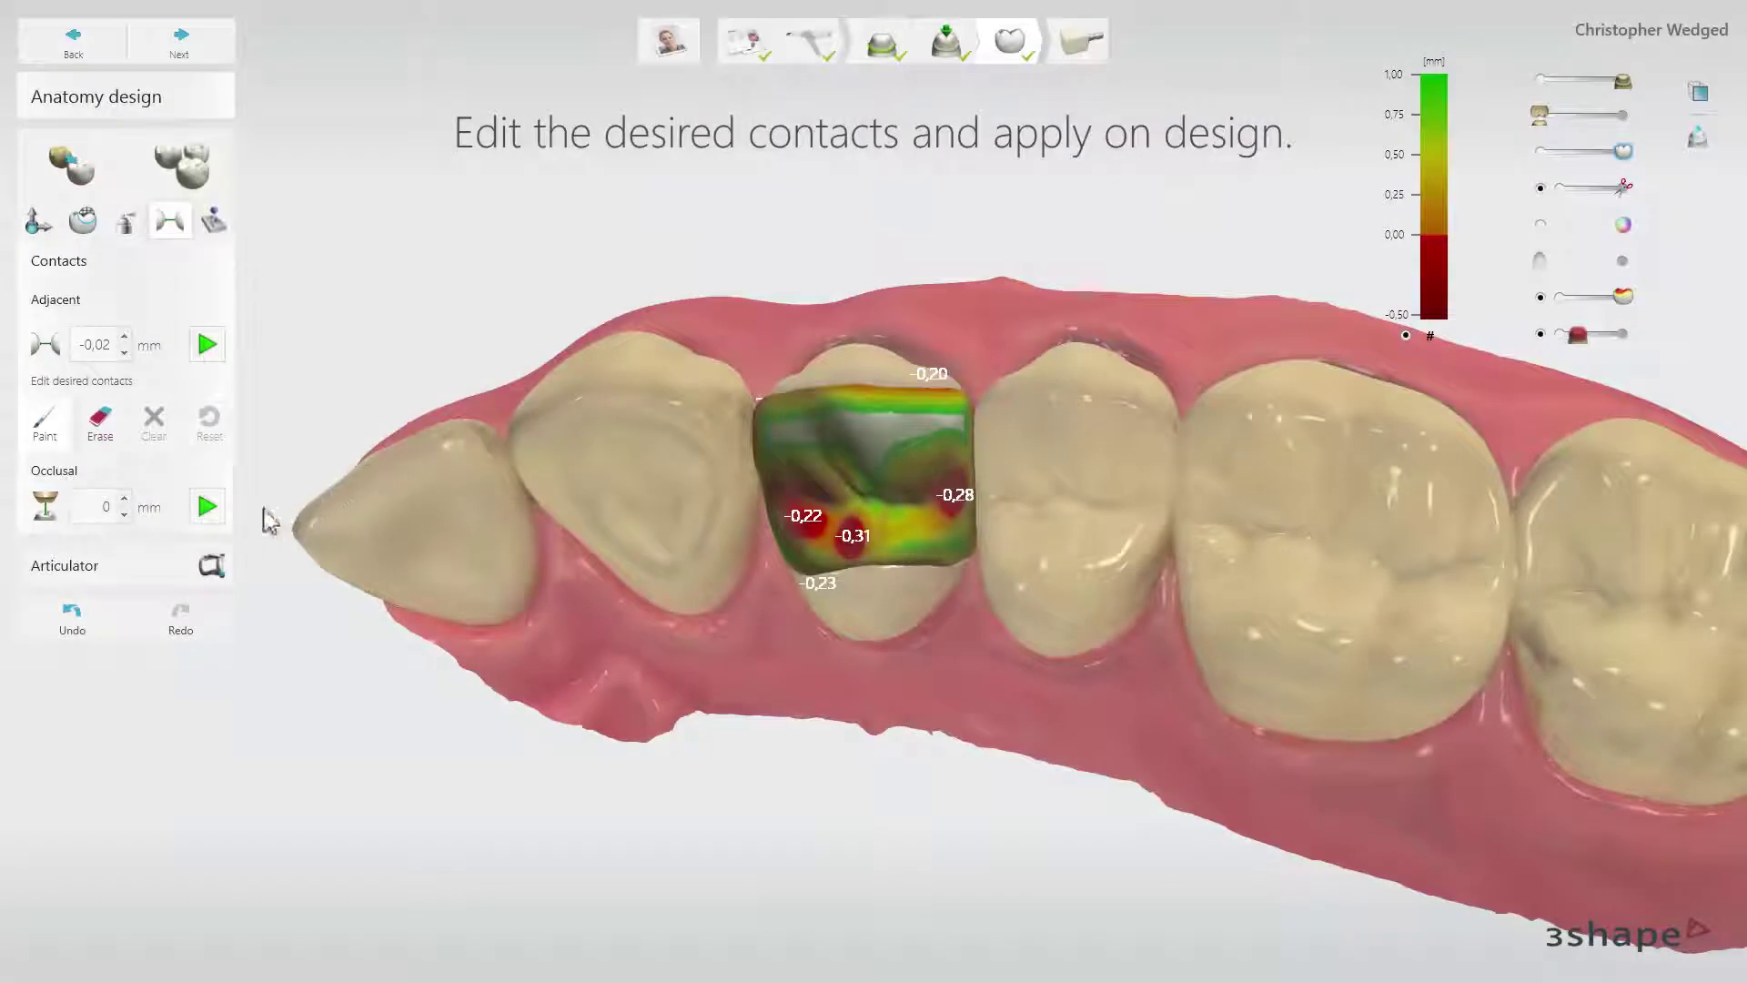
{"action": "left_click", "coordinate": [208, 508]}
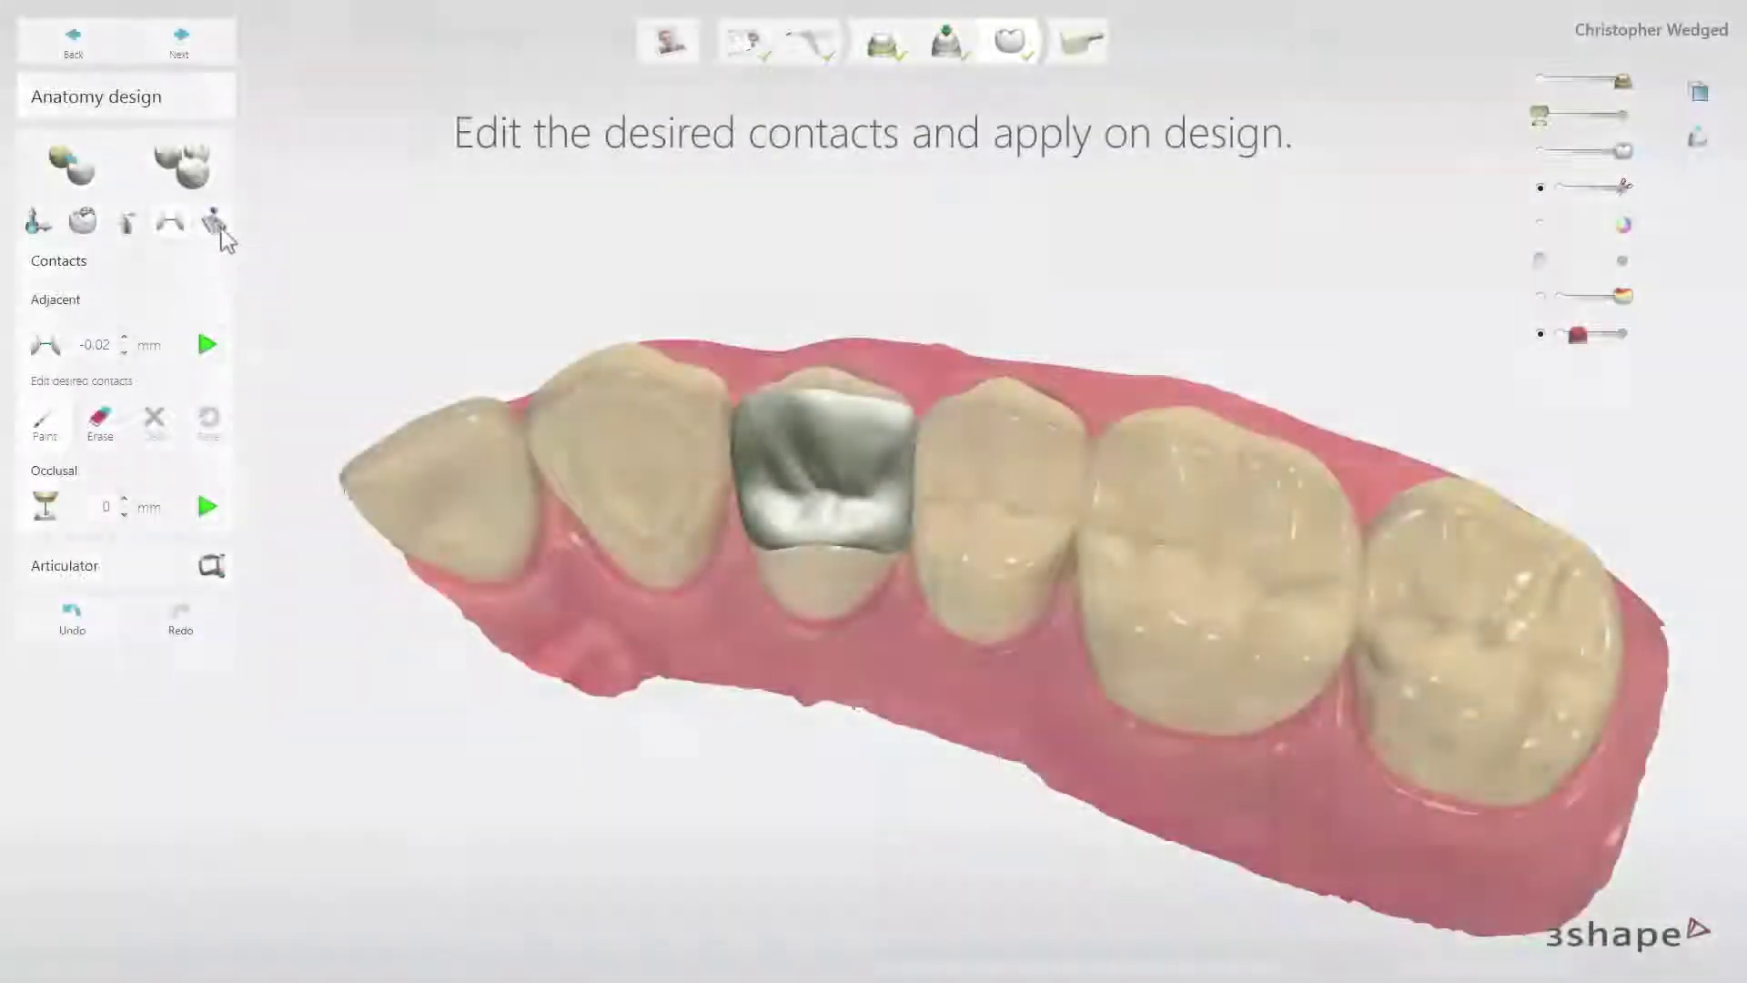
{"action": "left_click", "coordinate": [223, 232]}
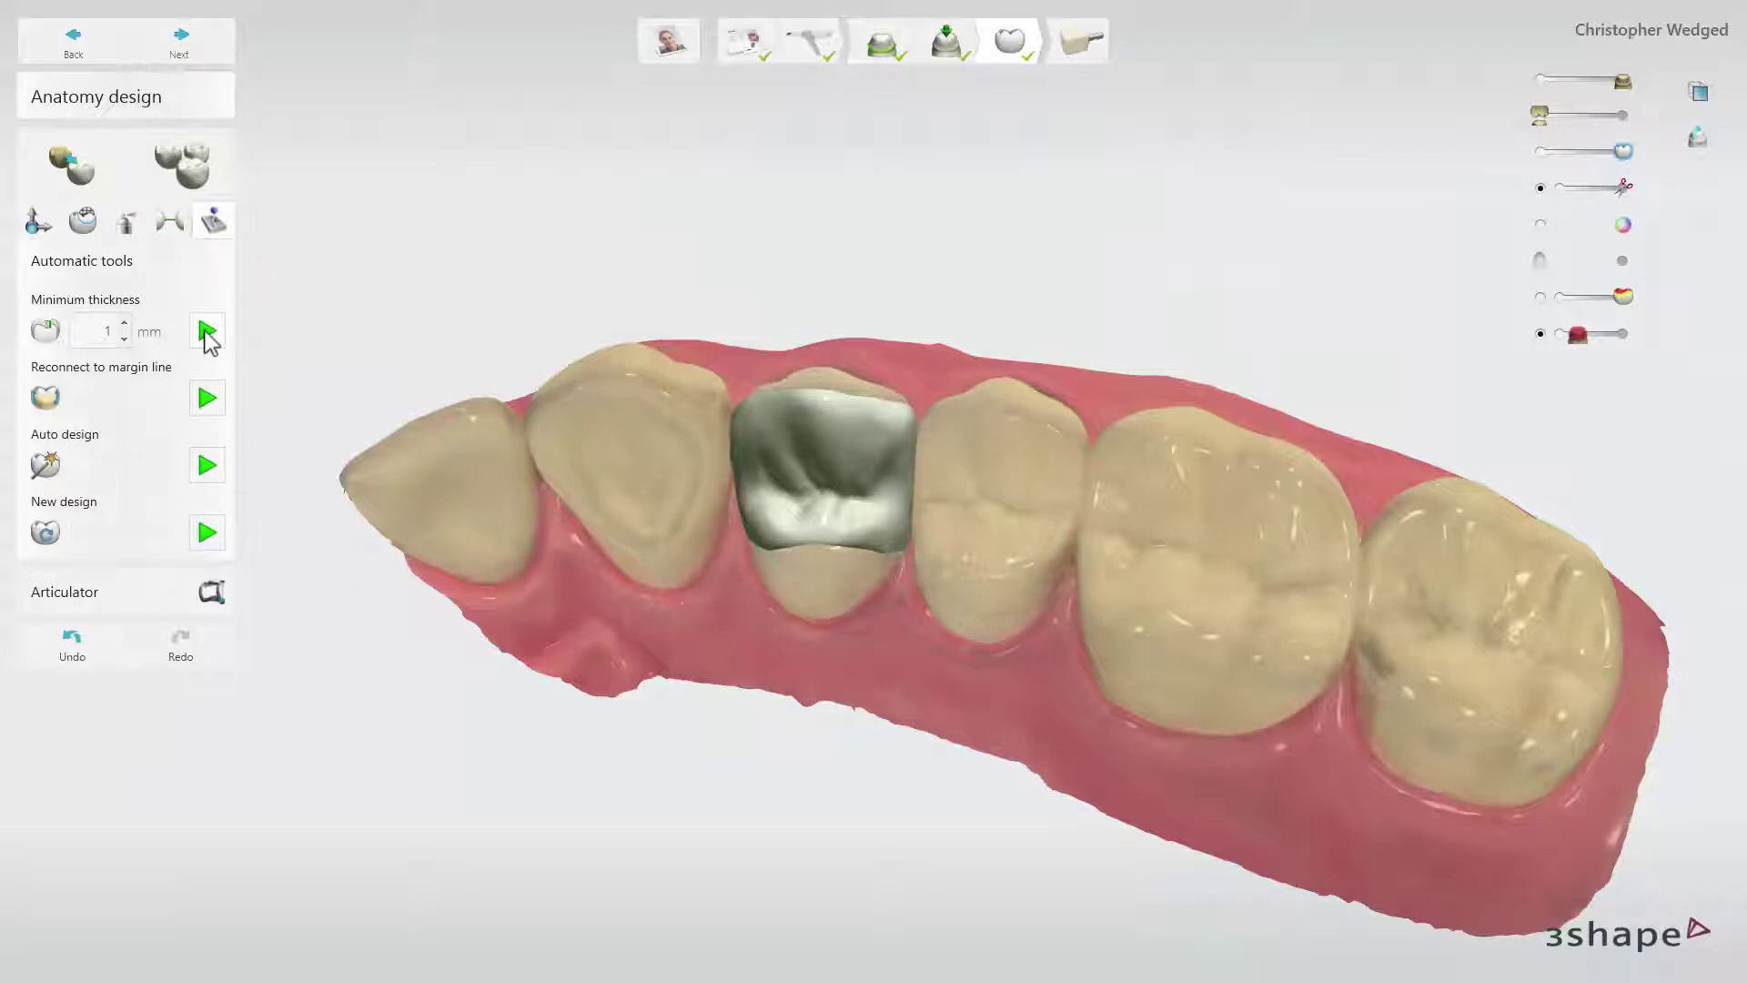
{"action": "left_click", "coordinate": [207, 333]}
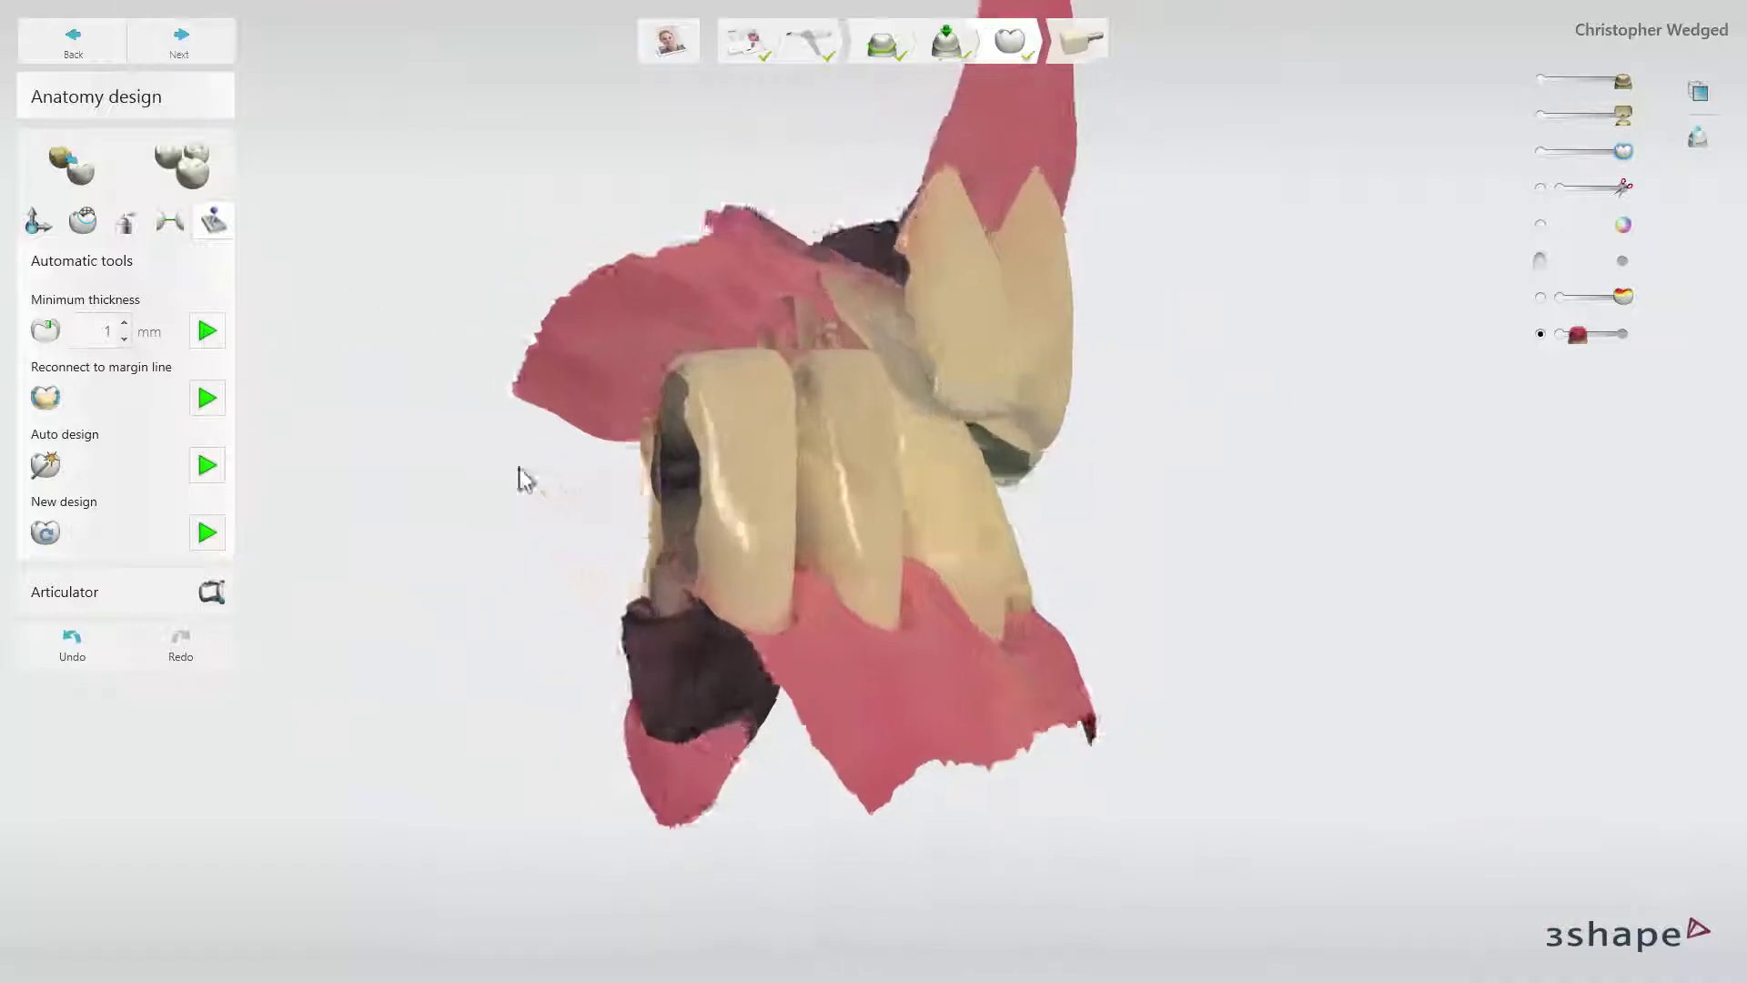
{"action": "right_click_drag", "start_coordinate": [524, 479], "coordinate": [379, 292]}
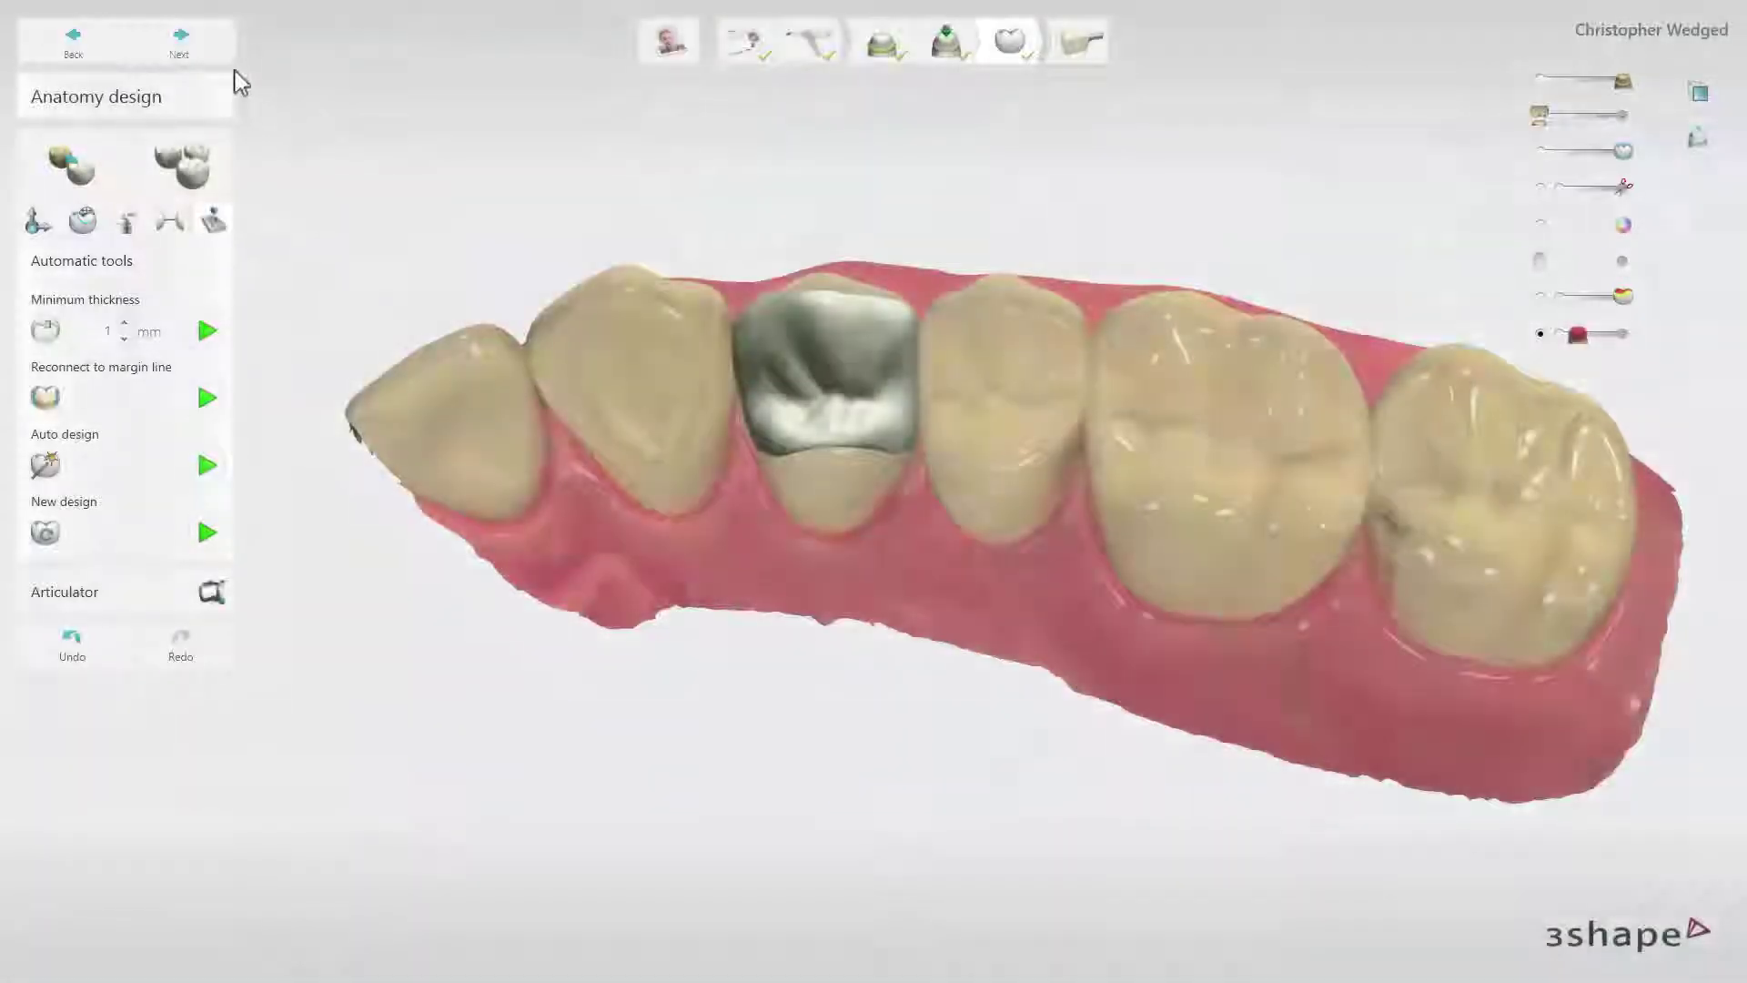
{"action": "left_click", "coordinate": [182, 41]}
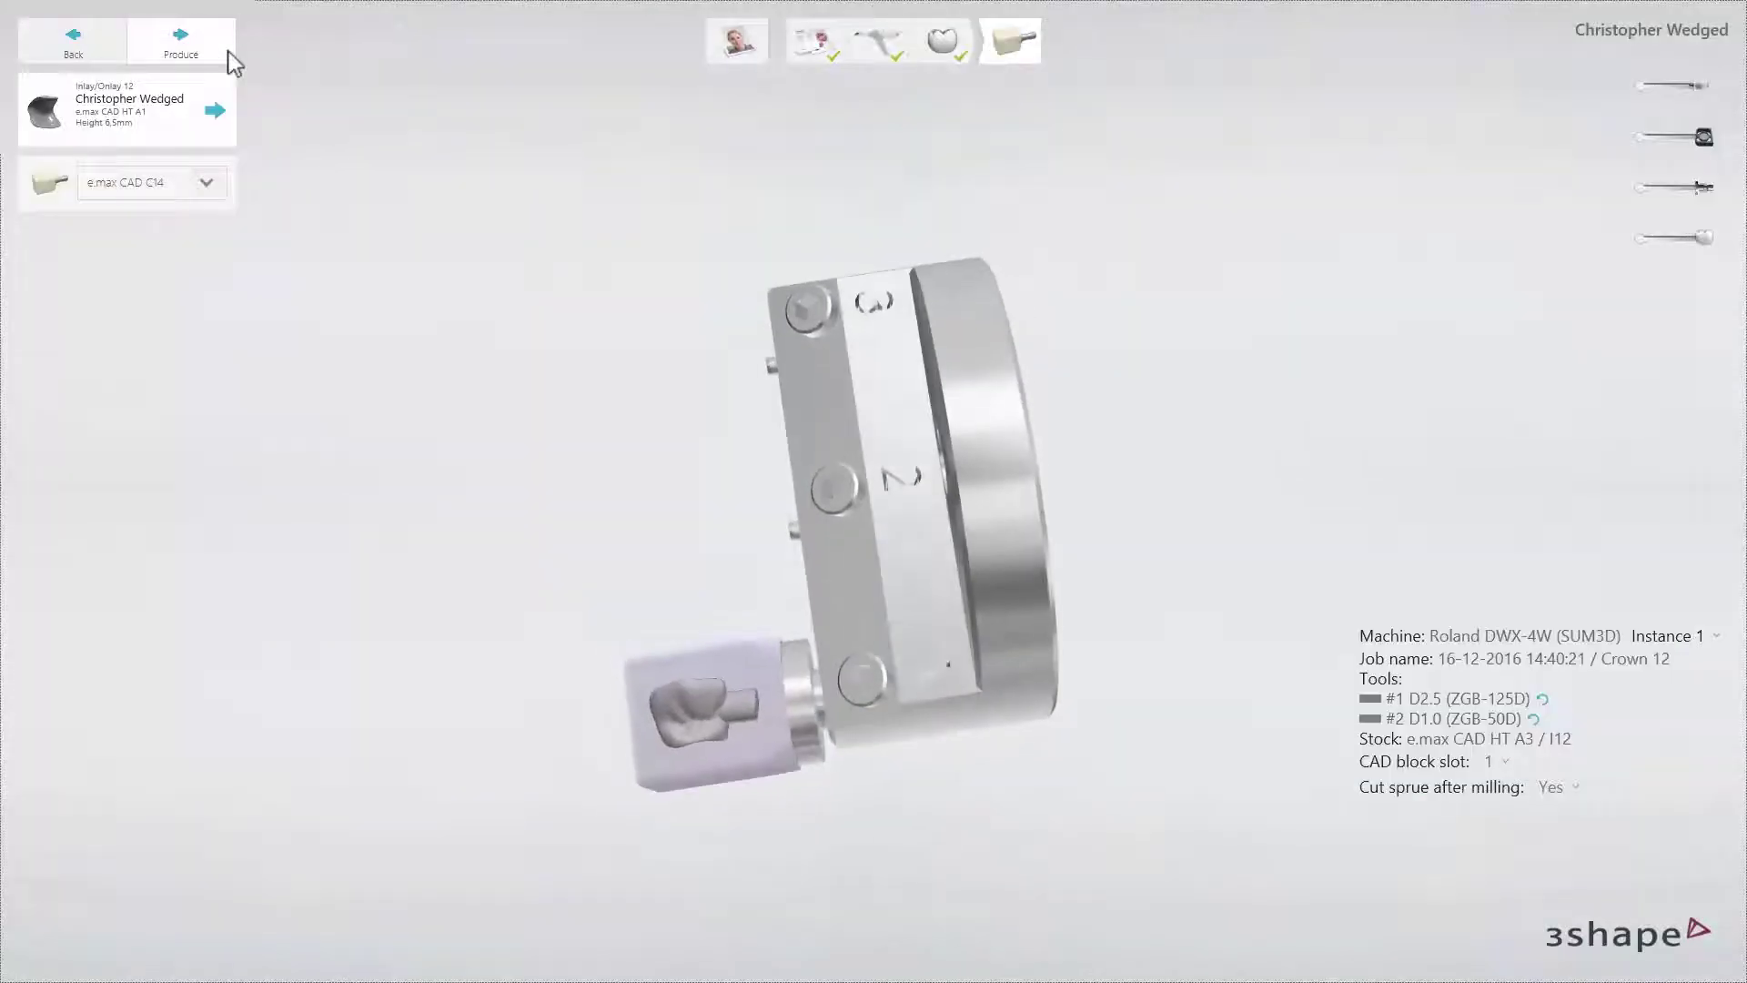